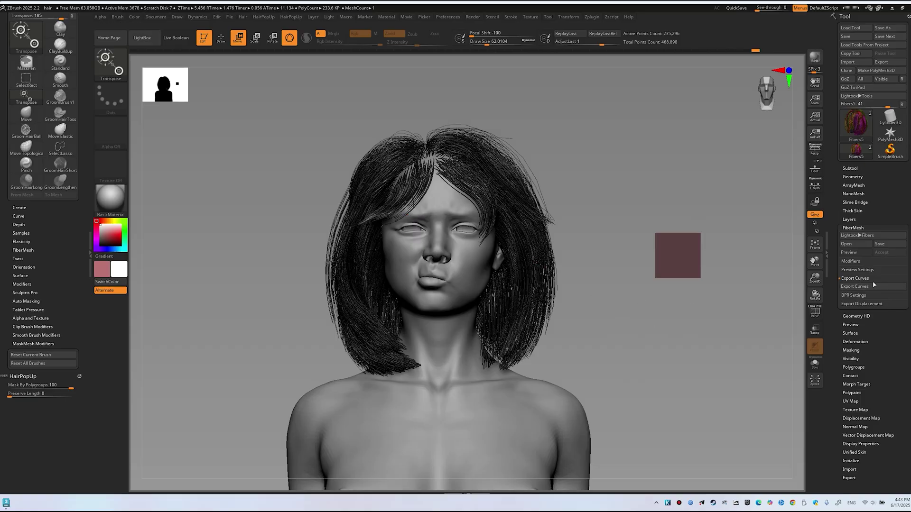
{"action": "key", "text": "ctrl+shift+1"}
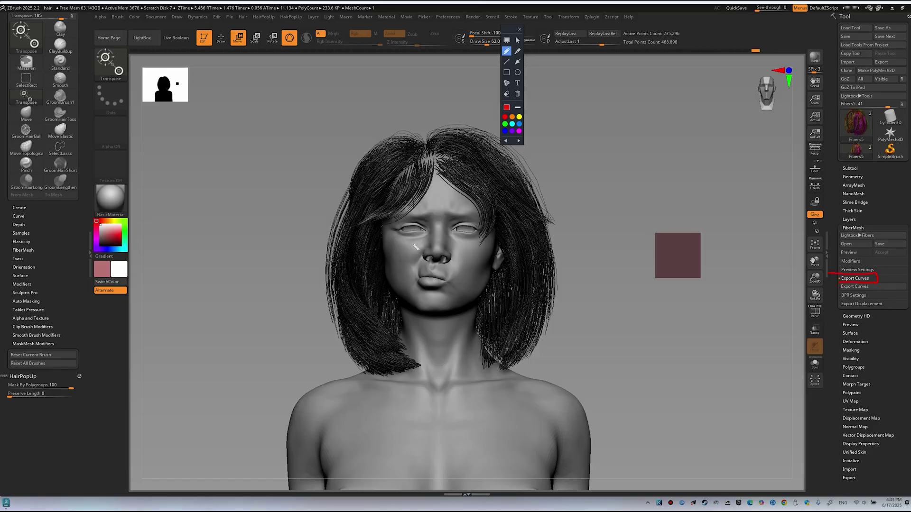
{"action": "key", "text": "Escape"}
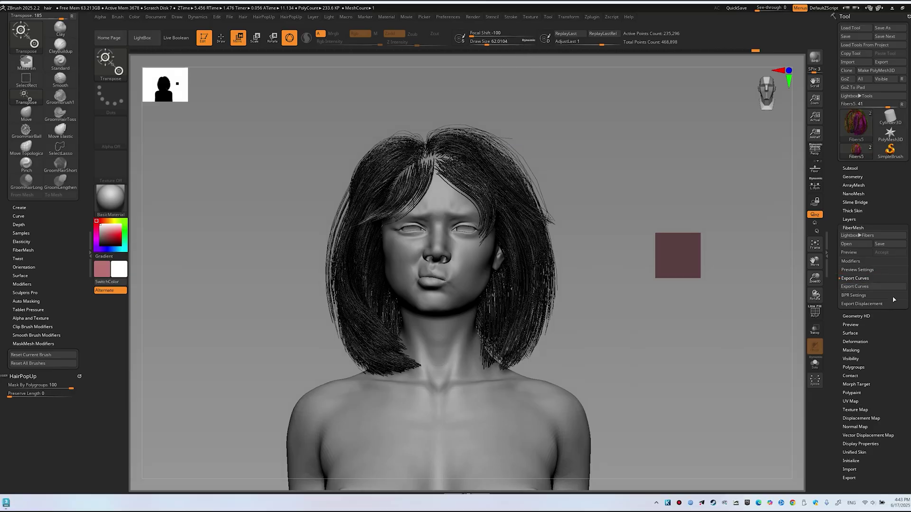
Set the hair FiberMesh's preview visibility (PRE Vis) to 100 in its preview settings
{"action": "left_click", "coordinate": [860, 270]}
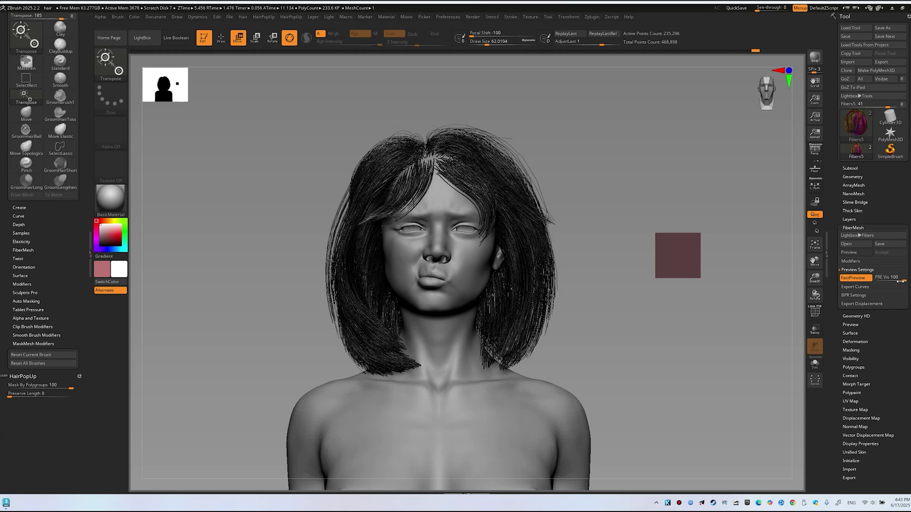
{"action": "mouse_move", "coordinate": [900, 281]}
{"action": "left_mouse_down"}
{"action": "mouse_move", "coordinate": [879, 280]}
{"action": "mouse_move", "coordinate": [903, 281]}
{"action": "left_mouse_up"}
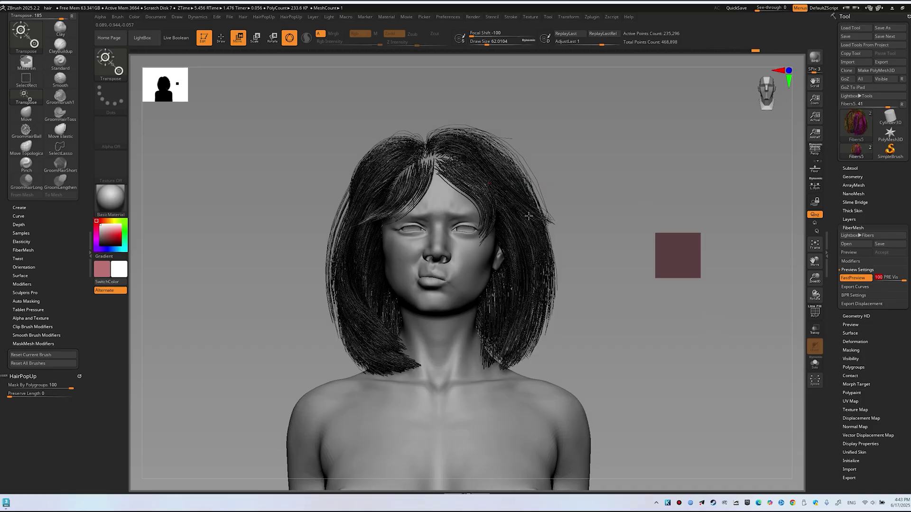
{"action": "mouse_move", "coordinate": [602, 259]}
{"action": "left_mouse_down"}
{"action": "mouse_move", "coordinate": [498, 261]}
{"action": "mouse_move", "coordinate": [598, 262]}
{"action": "left_mouse_up"}
{"action": "left_click_drag", "start_coordinate": [546, 192], "coordinate": [697, 174]}
{"action": "left_click_drag", "start_coordinate": [597, 282], "coordinate": [514, 315]}
{"action": "left_click_drag", "start_coordinate": [474, 241], "coordinate": [550, 184]}
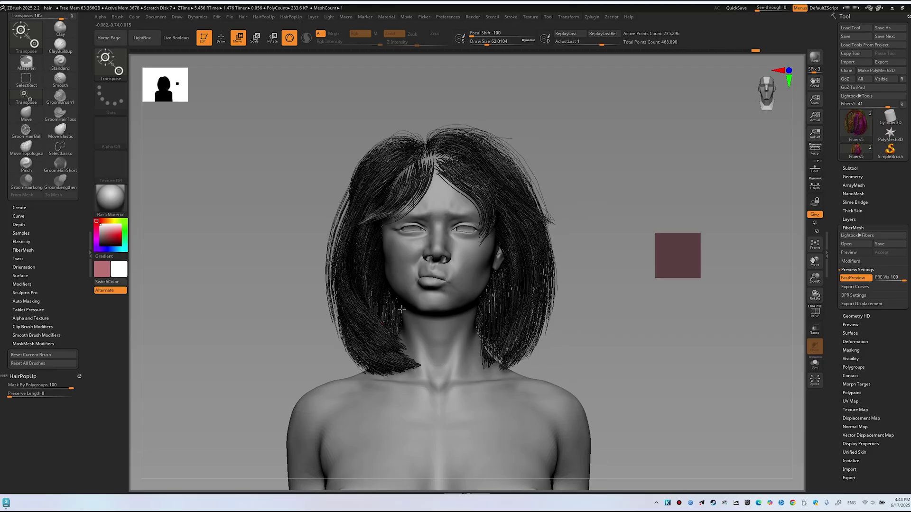
Export the hair fibers as curves to the Wavefront file Fibers5_Curves.obj, accepting the current PRE Vis setting
{"action": "left_click", "coordinate": [861, 286]}
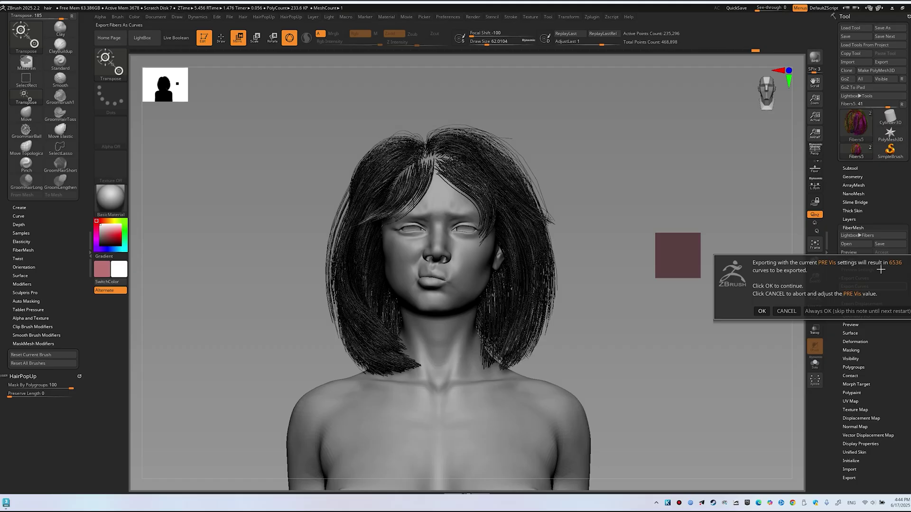
{"action": "left_click", "coordinate": [761, 311]}
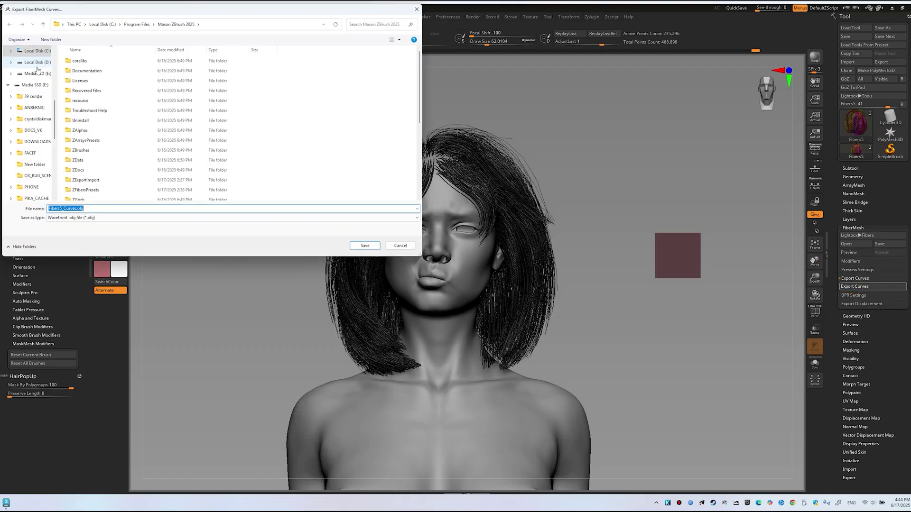
{"action": "scroll", "coordinate": [34, 71], "scroll_direction": "up", "scroll_amount": 5}
{"action": "left_click", "coordinate": [28, 87]}
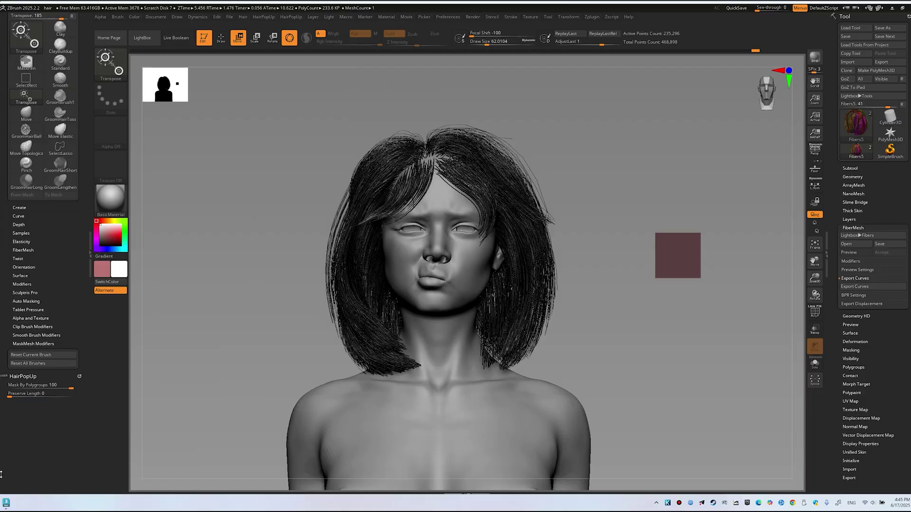
Switch to 3ds Max and import Fibers5_Curves.obj with all fibers included as Shapes/Lines
{"action": "left_click", "coordinate": [7, 504]}
{"action": "left_click", "coordinate": [7, 15]}
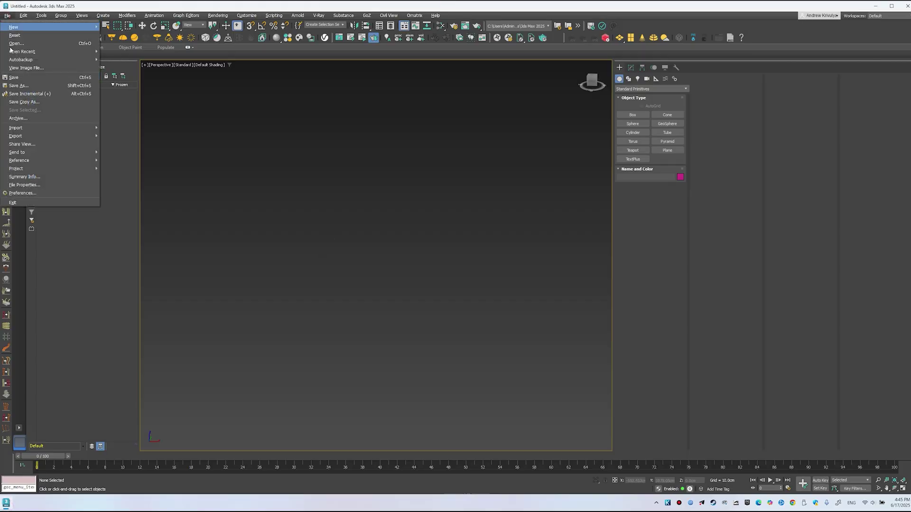
{"action": "mouse_move", "coordinate": [30, 127]}
{"action": "left_click", "coordinate": [114, 125]}
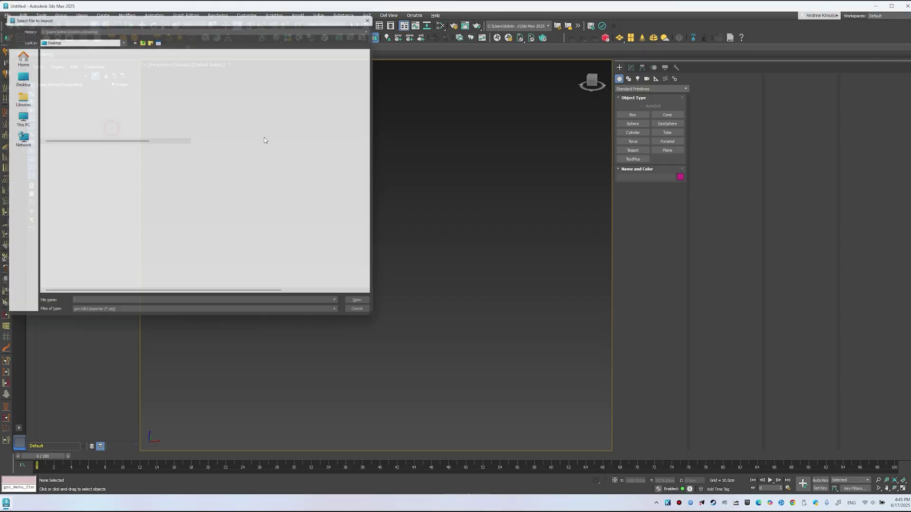
{"action": "left_click", "coordinate": [75, 80]}
{"action": "left_click", "coordinate": [373, 313]}
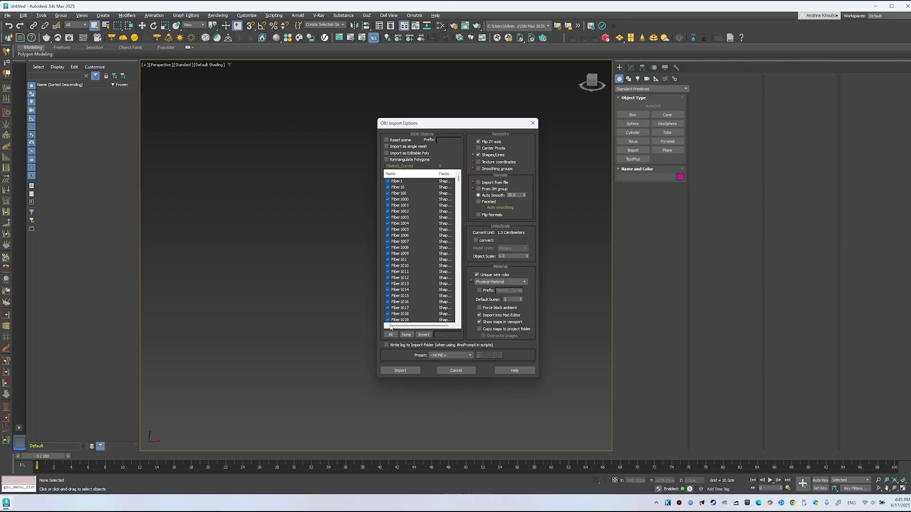
{"action": "left_click", "coordinate": [399, 370]}
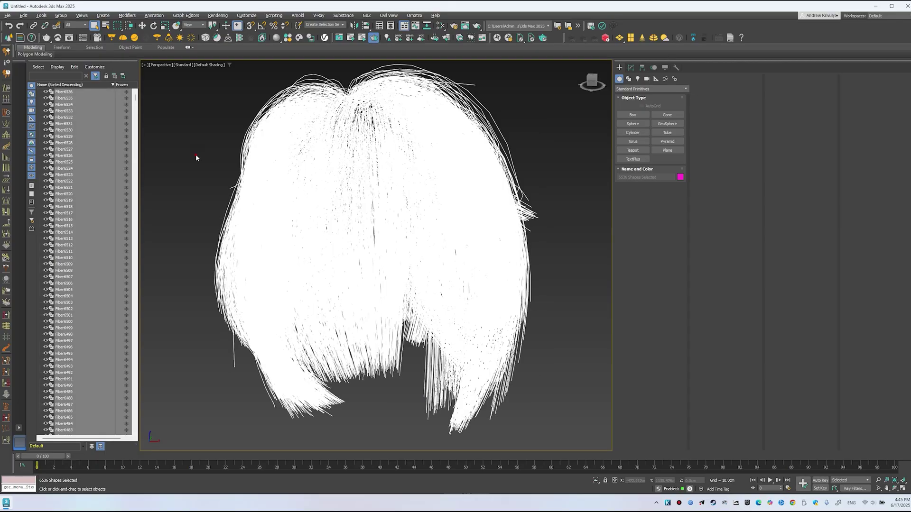
Import the scalp mesh body_Genesis8_1Female and the full body mesh body_Genesis8_1Female001 alongside the hair curves
{"action": "scroll", "coordinate": [389, 222], "scroll_direction": "down", "scroll_amount": 10}
{"action": "scroll", "coordinate": [384, 223], "scroll_direction": "up", "scroll_amount": 9}
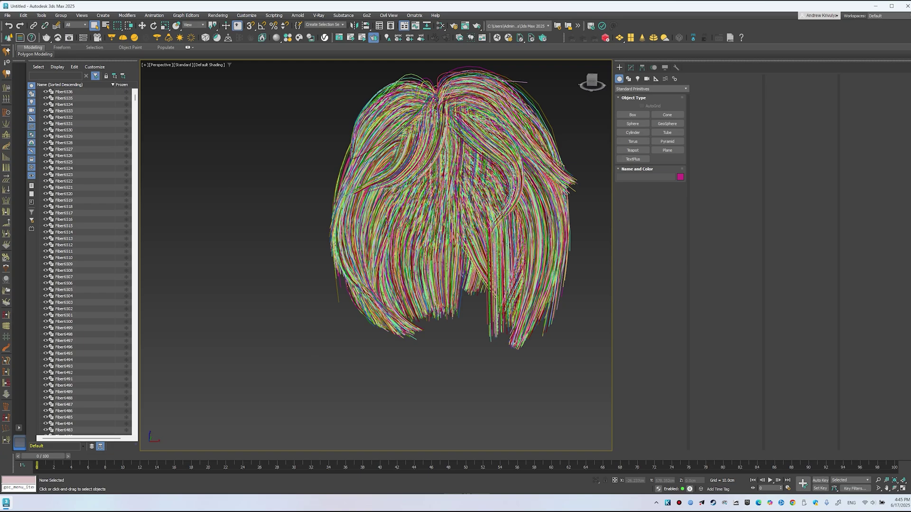
{"action": "scroll", "coordinate": [425, 217], "scroll_direction": "down", "scroll_amount": 10}
{"action": "middle_click_drag", "start_coordinate": [425, 217], "coordinate": [375, 180], "text": "alt"}
{"action": "scroll", "coordinate": [378, 196], "scroll_direction": "up", "scroll_amount": 4}
{"action": "middle_click_drag", "start_coordinate": [360, 142], "coordinate": [380, 137]}
{"action": "scroll", "coordinate": [400, 215], "scroll_direction": "up", "scroll_amount": 3}
{"action": "left_click", "coordinate": [8, 15]}
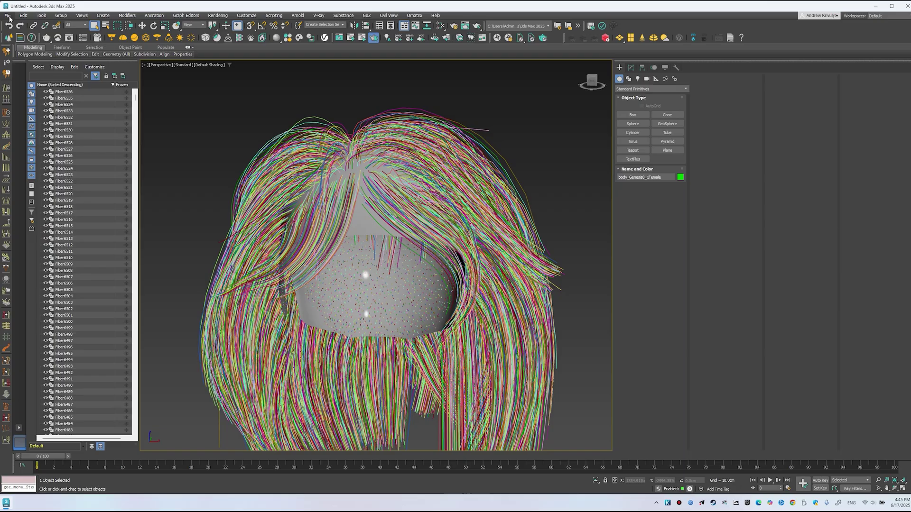
{"action": "left_click", "coordinate": [7, 15]}
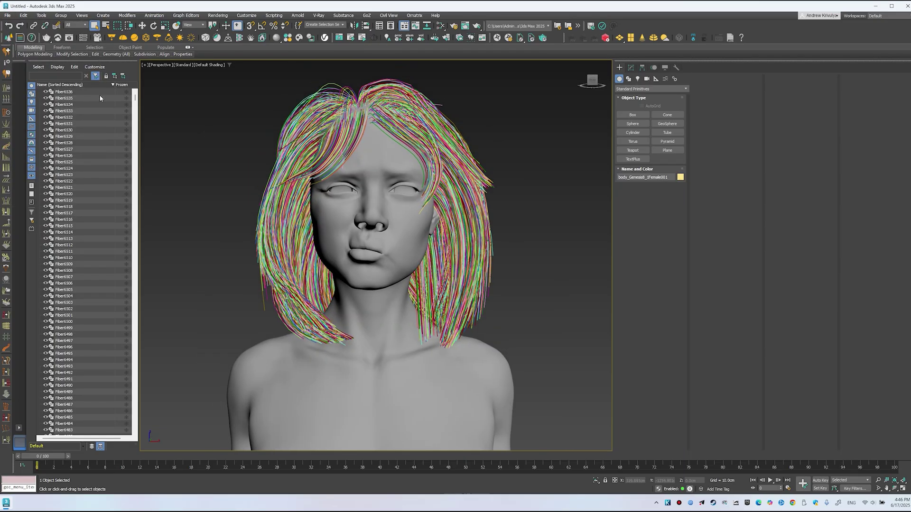
Attach all the other fiber curves to Fiber1 with Attach Multiple, combining the hair into a single editable spline
{"action": "left_click_drag", "start_coordinate": [136, 98], "coordinate": [142, 443]}
{"action": "left_click", "coordinate": [58, 418]}
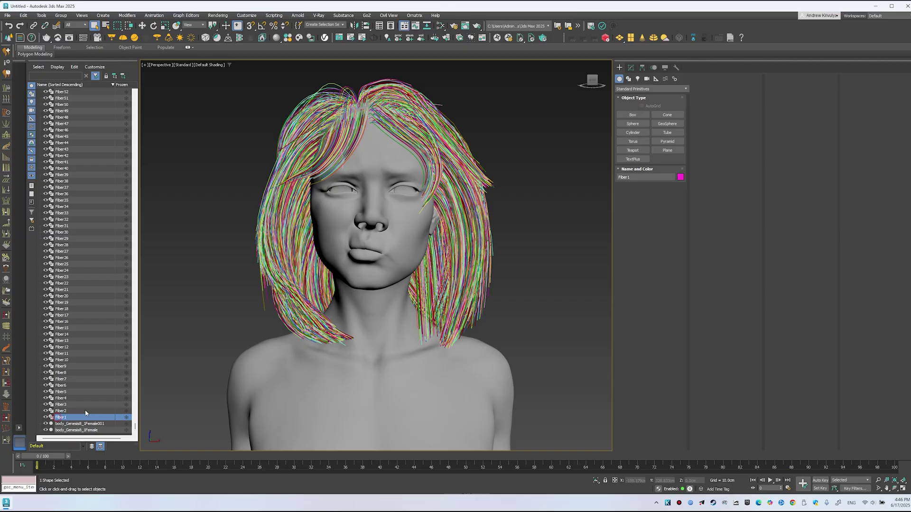
{"action": "left_click", "coordinate": [630, 67]}
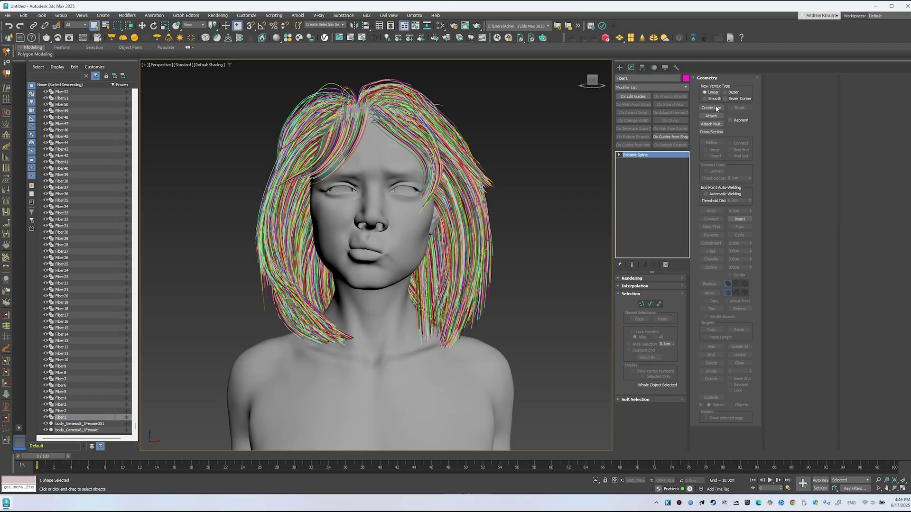
{"action": "left_click", "coordinate": [710, 123]}
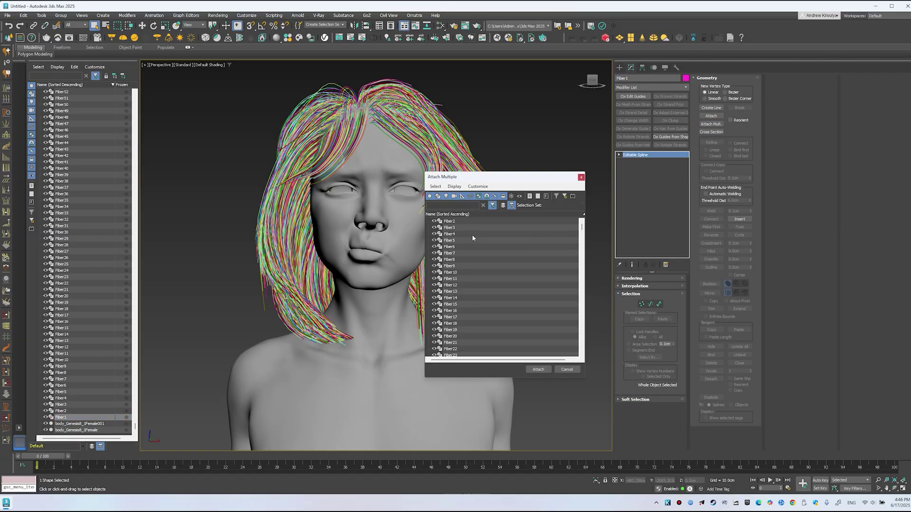
{"action": "double_click", "coordinate": [450, 222]}
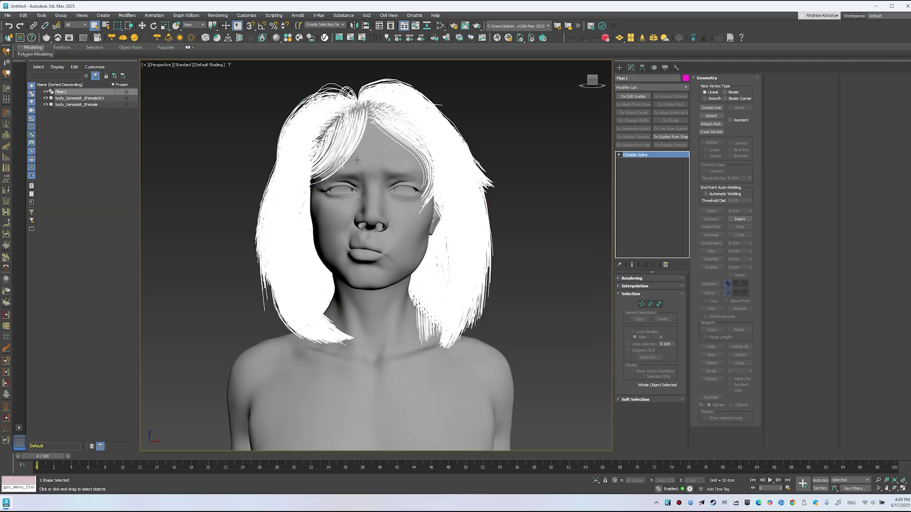
{"action": "middle_click_drag", "start_coordinate": [556, 103], "coordinate": [498, 190], "text": "alt"}
{"action": "middle_click_drag", "start_coordinate": [498, 190], "coordinate": [455, 190], "text": "alt"}
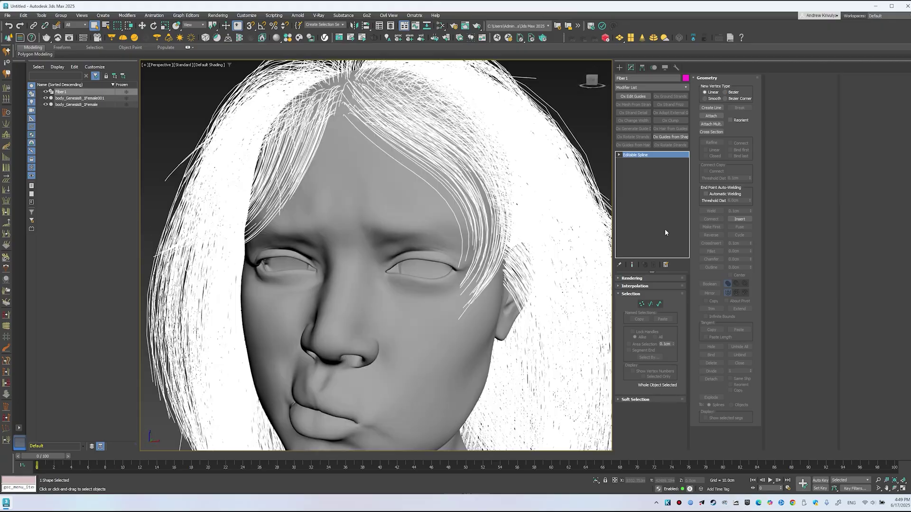
Examine the combined hair spline's vertices around the scalp at vertex level, and return to the whole object
{"action": "left_click", "coordinate": [641, 303]}
{"action": "middle_click_drag", "start_coordinate": [363, 152], "coordinate": [504, 250], "text": "alt"}
{"action": "middle_click_drag", "start_coordinate": [215, 300], "coordinate": [410, 198], "text": "alt"}
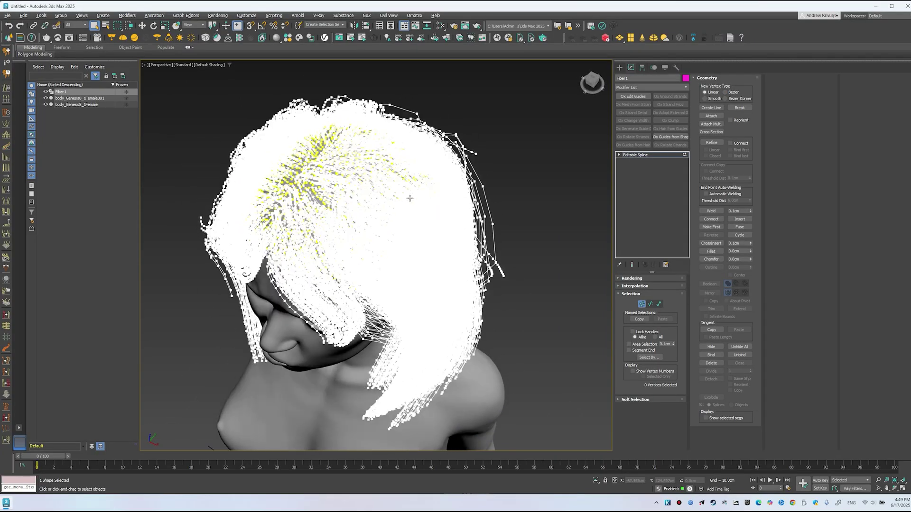
{"action": "left_click", "coordinate": [643, 305]}
{"action": "middle_click_drag", "start_coordinate": [494, 257], "coordinate": [456, 207], "text": "alt"}
{"action": "middle_click_drag", "start_coordinate": [360, 254], "coordinate": [433, 186], "text": "alt"}
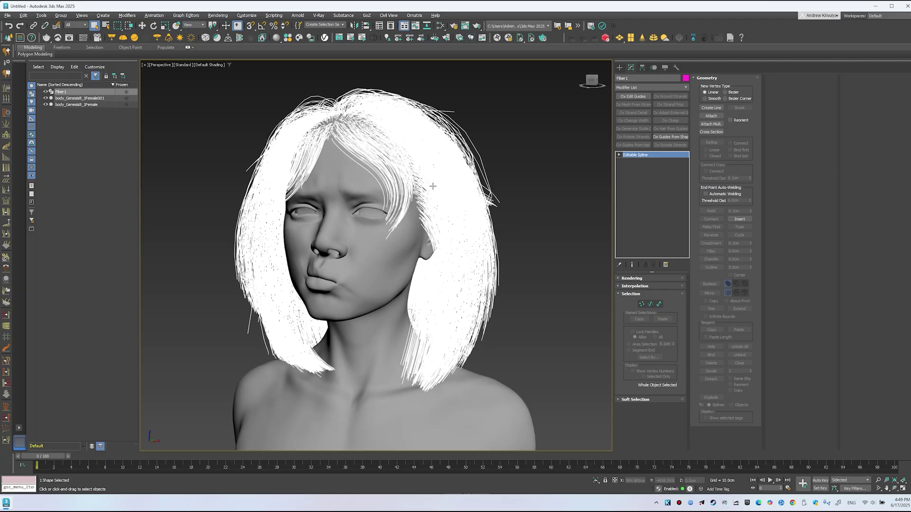
Hide the full body mesh body_Genesis8_1Female001, keeping the scalp mesh and the hair spline visible
{"action": "left_click", "coordinate": [82, 98]}
{"action": "left_click", "coordinate": [52, 105]}
{"action": "left_click", "coordinate": [46, 105]}
{"action": "left_click", "coordinate": [46, 97]}
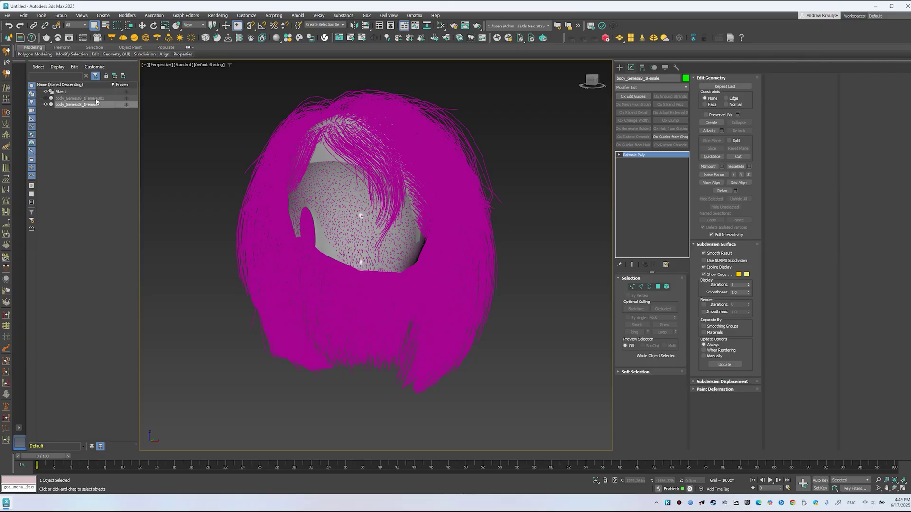
{"action": "left_click", "coordinate": [60, 91]}
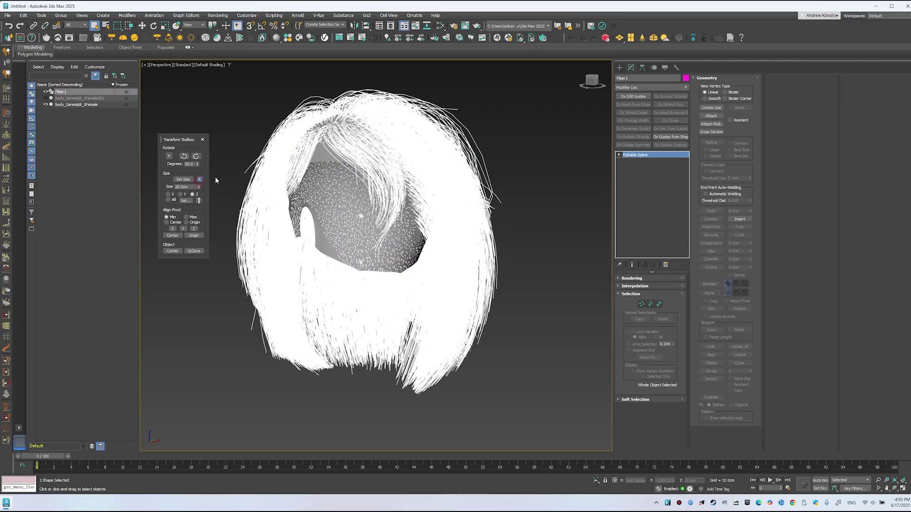
{"action": "left_click", "coordinate": [202, 139]}
{"action": "middle_click_drag", "start_coordinate": [241, 148], "coordinate": [238, 152], "text": "alt"}
{"action": "left_click", "coordinate": [227, 143]}
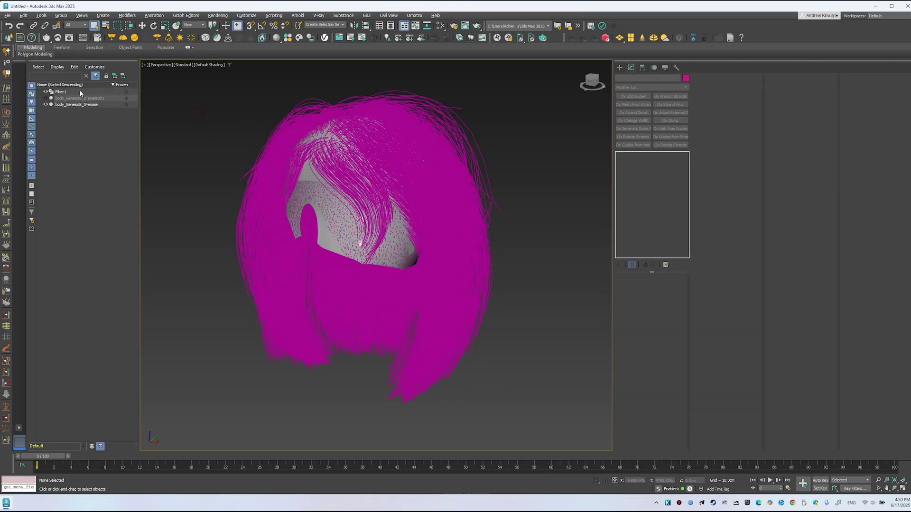
Align the pivot of the combined hair spline Fiber1 to the world using Affect Pivot Only
{"action": "left_click", "coordinate": [66, 91]}
{"action": "left_click", "coordinate": [642, 67]}
{"action": "left_click", "coordinate": [650, 117]}
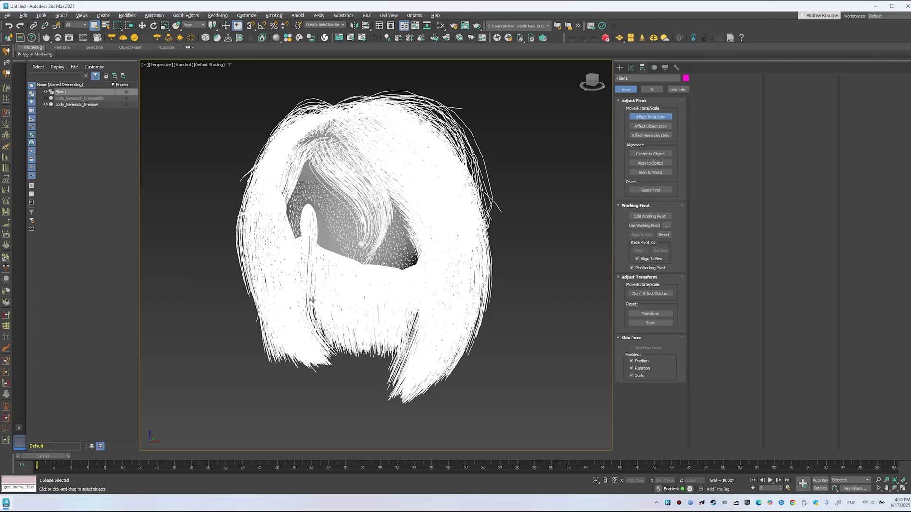
{"action": "key", "text": "alt+a"}
{"action": "key", "text": "w"}
{"action": "middle_click_drag", "start_coordinate": [306, 174], "coordinate": [319, 176], "text": "alt"}
{"action": "left_click", "coordinate": [660, 173]}
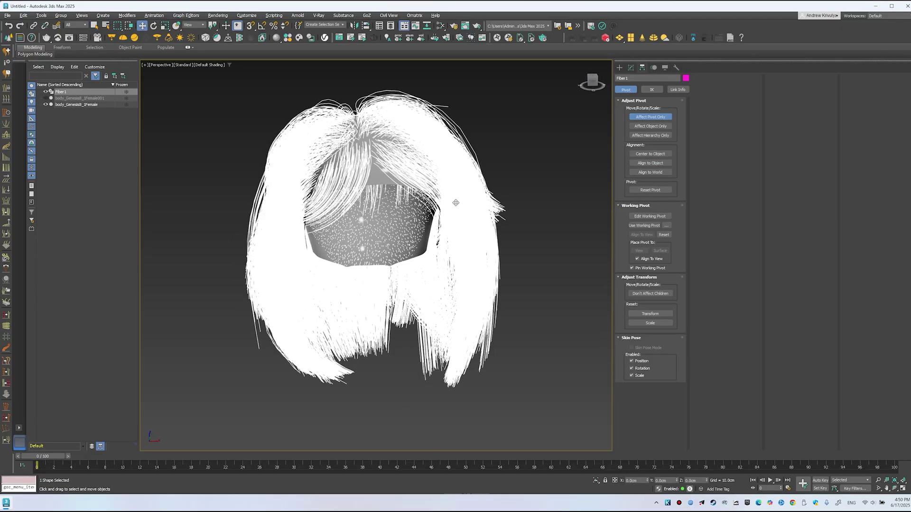
{"action": "scroll", "coordinate": [468, 223], "scroll_direction": "down", "scroll_amount": 6}
{"action": "scroll", "coordinate": [382, 162], "scroll_direction": "up", "scroll_amount": 8}
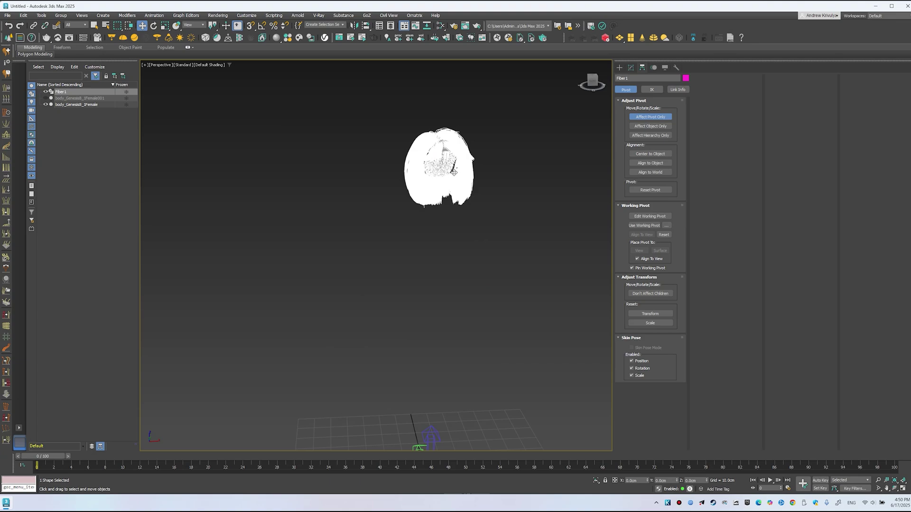
{"action": "scroll", "coordinate": [442, 154], "scroll_direction": "up", "scroll_amount": 3}
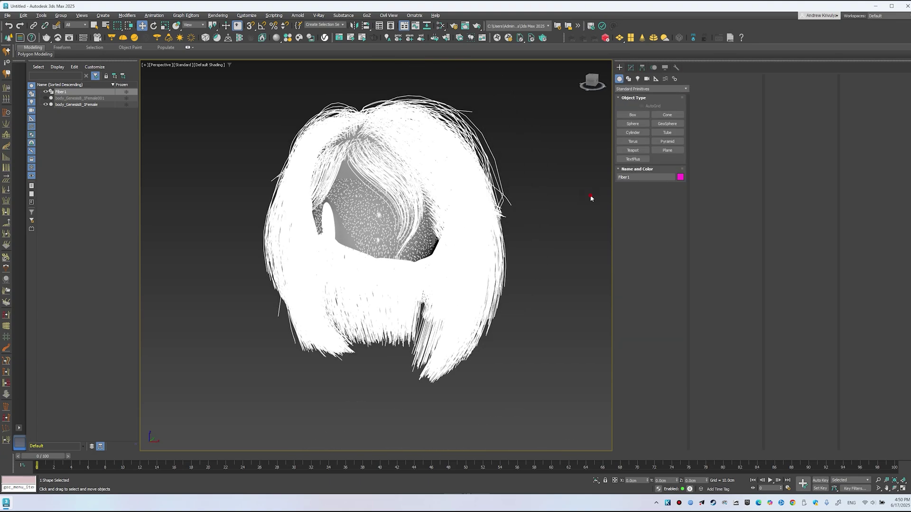
{"action": "left_click", "coordinate": [592, 199]}
{"action": "left_click", "coordinate": [455, 135]}
Add Ornatrix hair to the combined Fiber1 spline with the Guides From Curves preset
{"action": "left_click", "coordinate": [415, 15]}
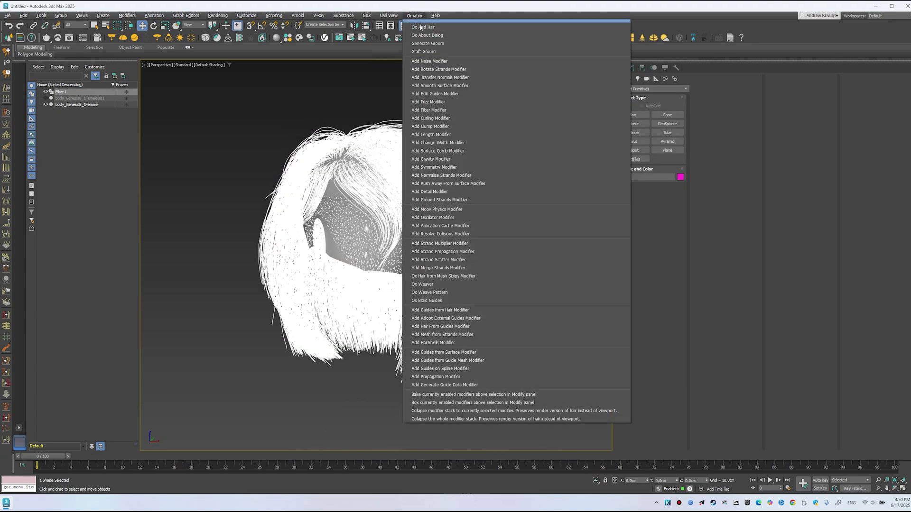
{"action": "left_click", "coordinate": [414, 16]}
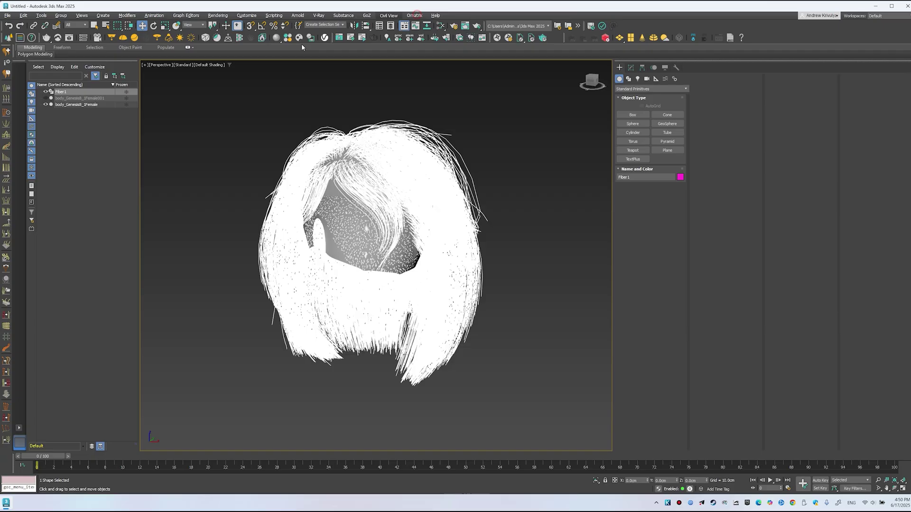
{"action": "key", "text": "ctrl+alt+d"}
{"action": "left_click_drag", "start_coordinate": [12, 56], "coordinate": [6, 51]}
{"action": "left_click", "coordinate": [7, 51]}
{"action": "double_click", "coordinate": [405, 217]}
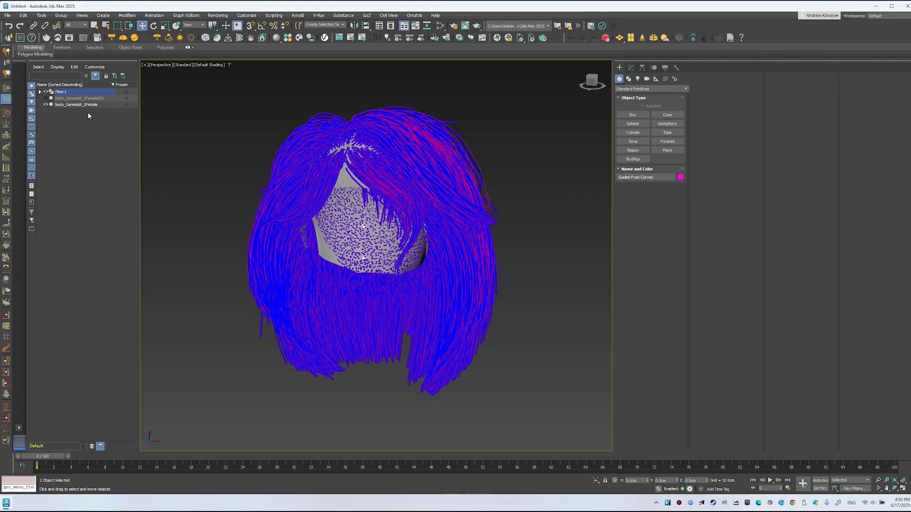
Hide the source spline Fiber1 and disable the VRayOrnatrixMod and ChangeWidth1 modifiers above GroundStrands1 on the Guides From Curves object
{"action": "left_click", "coordinate": [39, 92]}
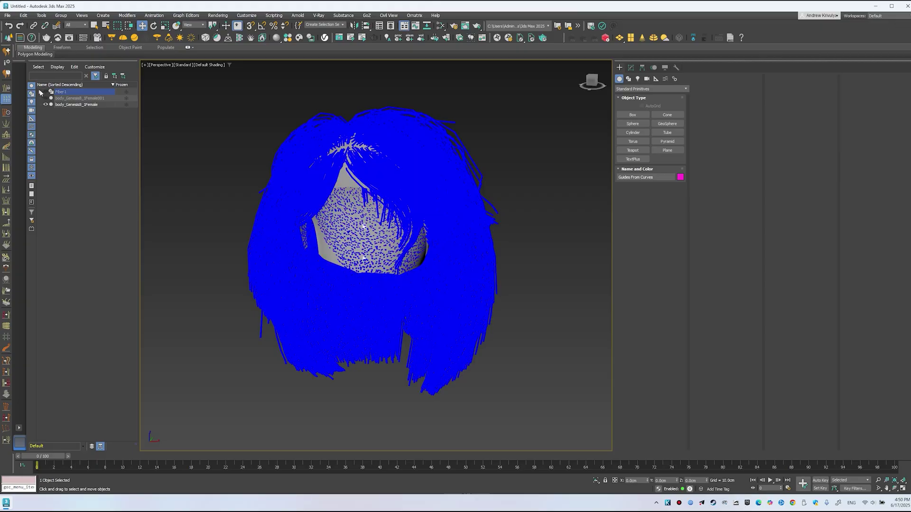
{"action": "left_click", "coordinate": [631, 67]}
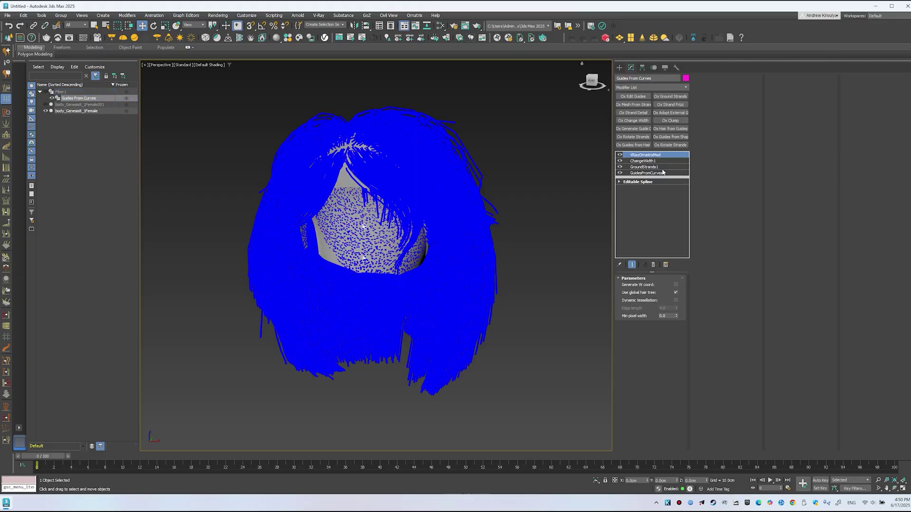
{"action": "left_click", "coordinate": [622, 167]}
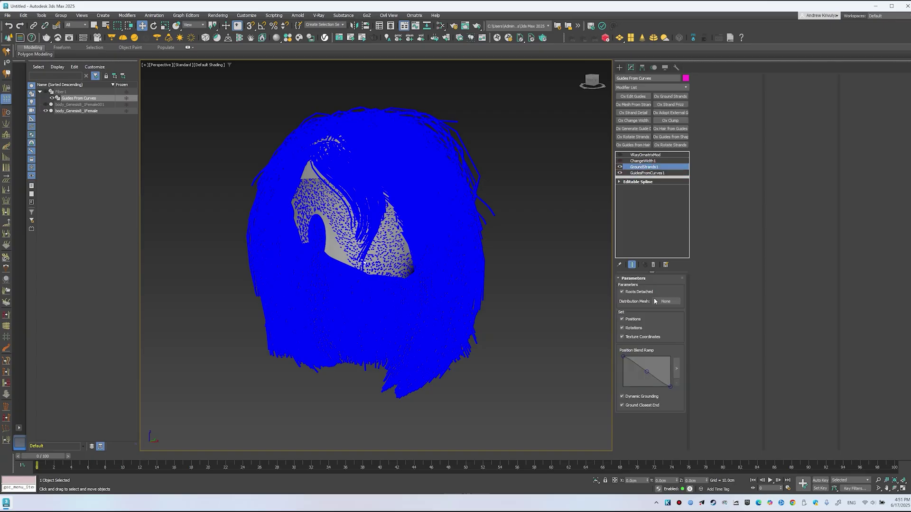
Rename the visible scalp mesh as scalp and assign it as the GroundStrands1 distribution mesh, with Ground Closest End turned off
{"action": "left_click", "coordinate": [87, 113]}
{"action": "left_click", "coordinate": [673, 304]}
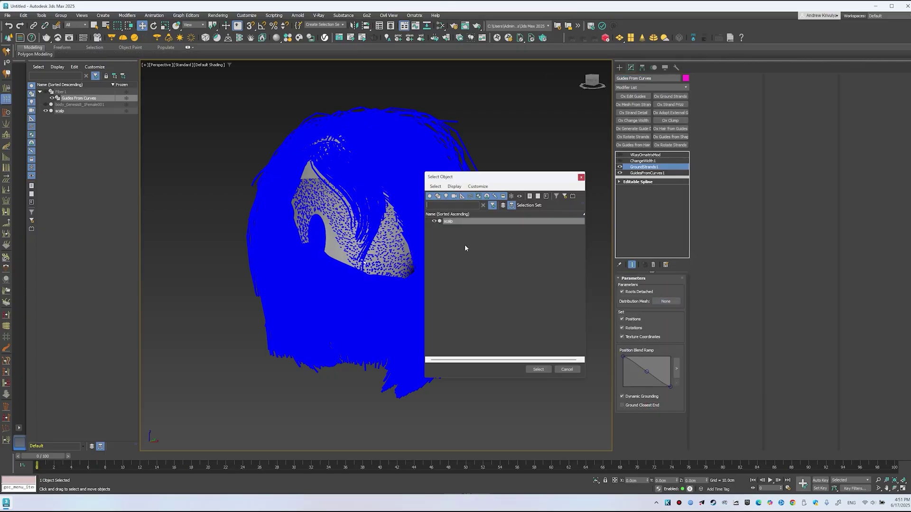
{"action": "left_click", "coordinate": [448, 224]}
{"action": "left_click", "coordinate": [538, 369]}
Set the number of points per guide to 15 in the GuidesFromCurves1 modifier
{"action": "left_click", "coordinate": [663, 175]}
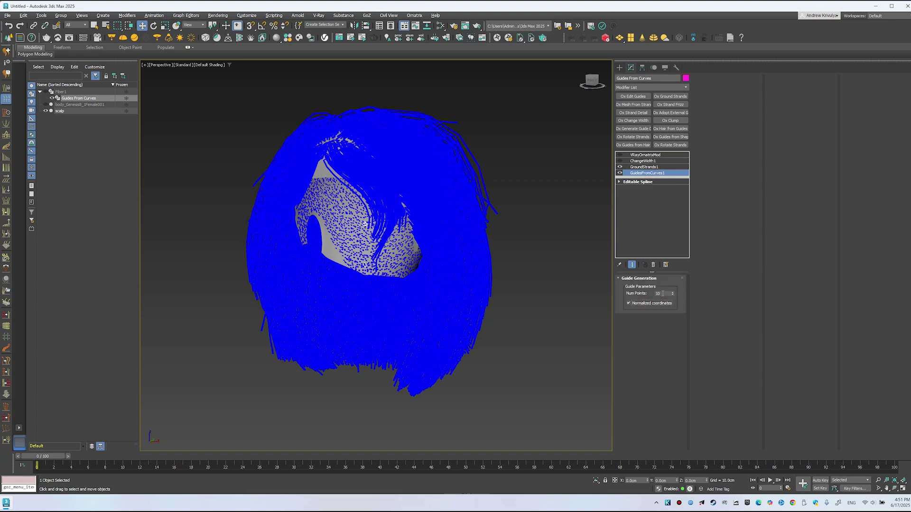
{"action": "double_click", "coordinate": [663, 294]}
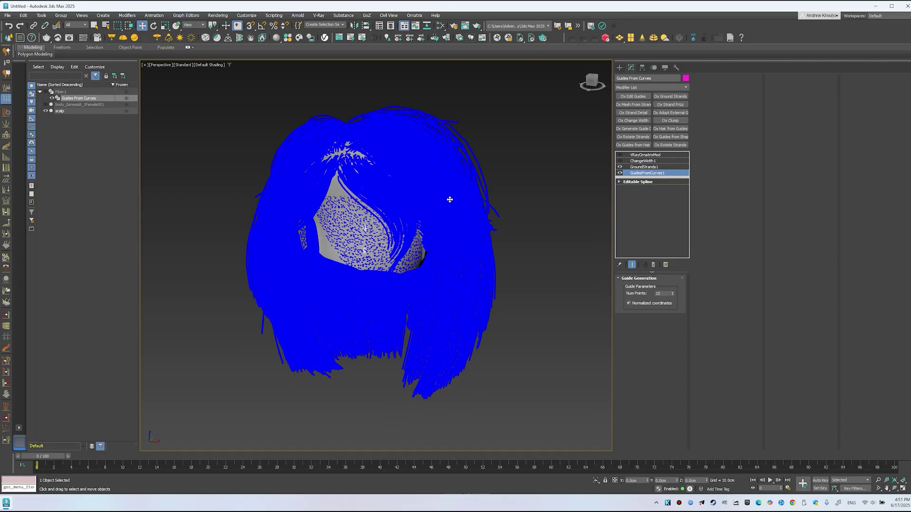
Add an Ox Edit Guides modifier directly above GroundStrands1 and set its Guide Width to 1.0
{"action": "left_click", "coordinate": [650, 168]}
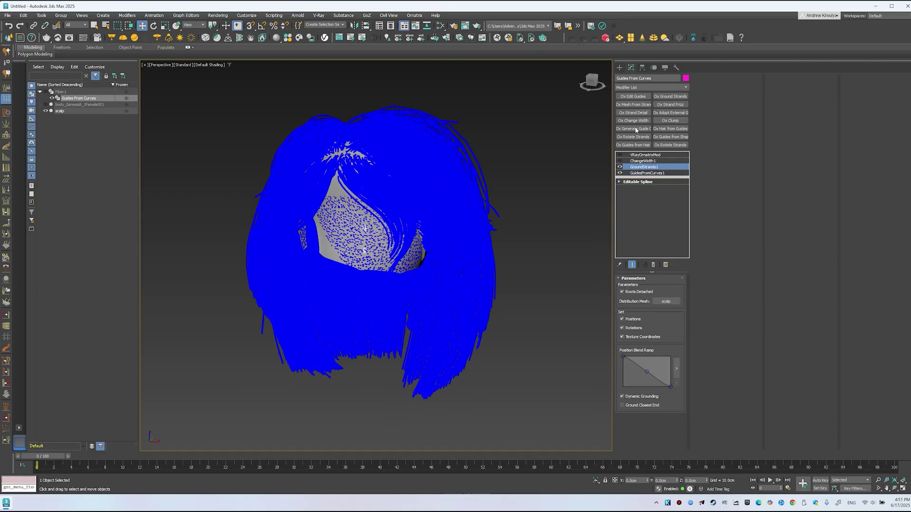
{"action": "left_click", "coordinate": [633, 96]}
{"action": "middle_click_drag", "start_coordinate": [245, 153], "coordinate": [274, 111]}
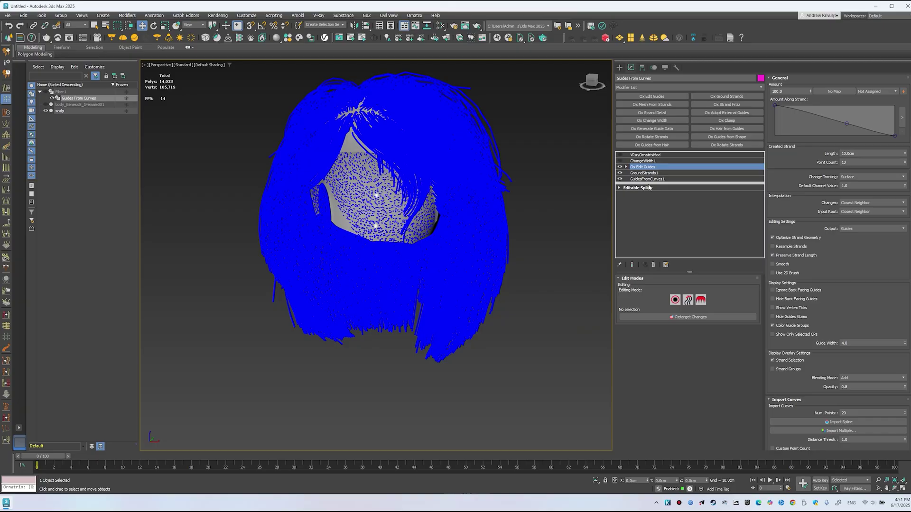
{"action": "left_click", "coordinate": [860, 342]}
{"action": "key", "text": "Return"}
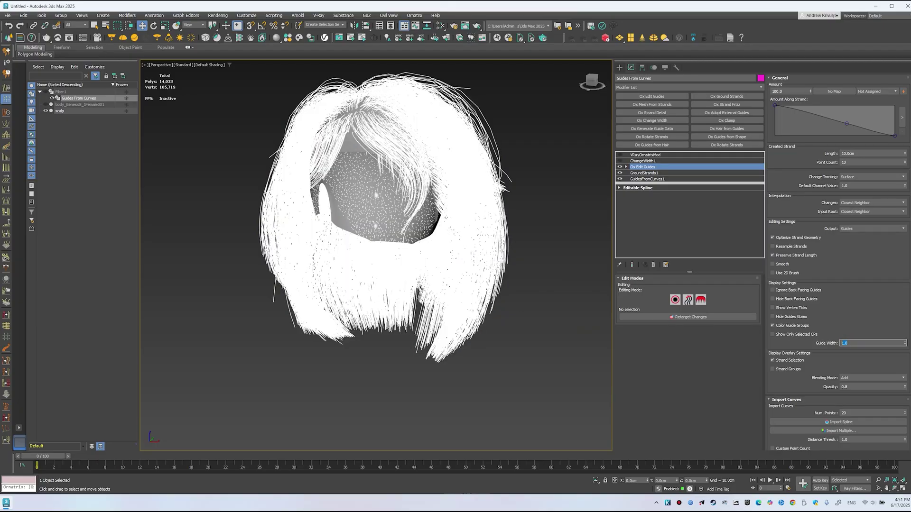
Inspect the Edit Guides strands around the head and compare them with the original FiberMesh hairstyle in ZBrush
{"action": "middle_click_drag", "start_coordinate": [366, 182], "coordinate": [340, 205]}
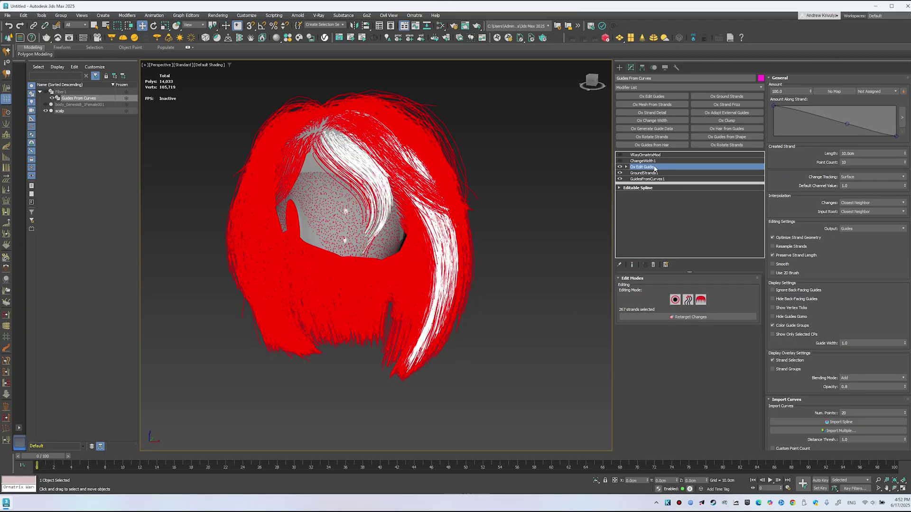
{"action": "mouse_move", "coordinate": [488, 158]}
{"action": "middle_mouse_down", "text": "alt"}
{"action": "mouse_move", "coordinate": [591, 157]}
{"action": "mouse_move", "coordinate": [472, 158]}
{"action": "middle_mouse_up", "text": "alt"}
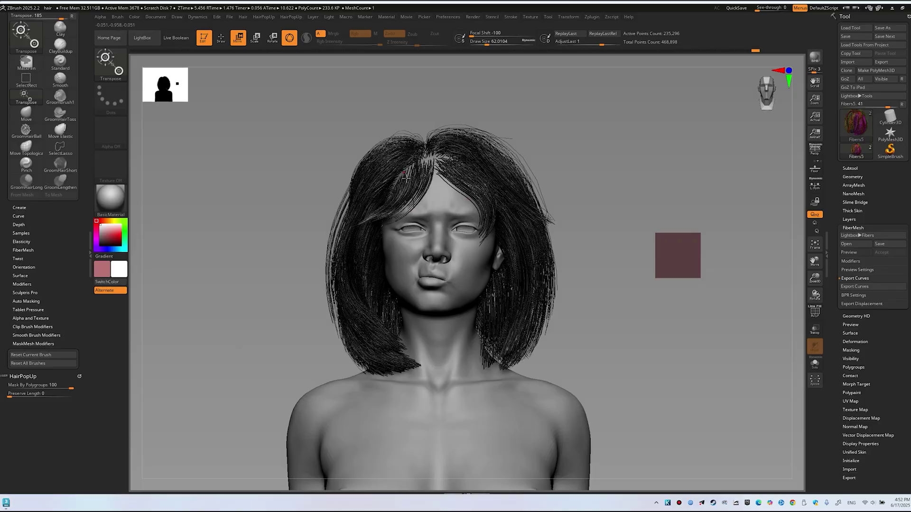
{"action": "key", "text": "alt+Tab"}
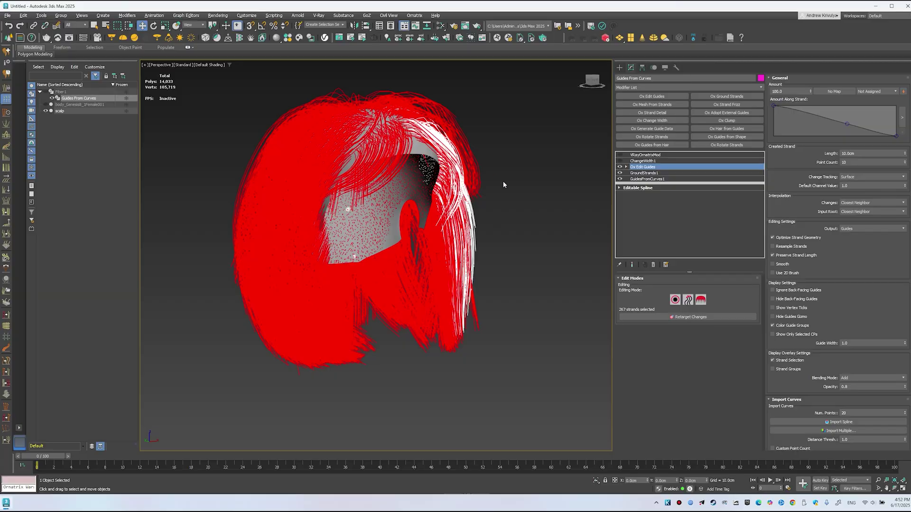
Add an Ox Hair from Guides modifier above Ox Edit Guides and choose the sixth root generation method
{"action": "left_click", "coordinate": [726, 128]}
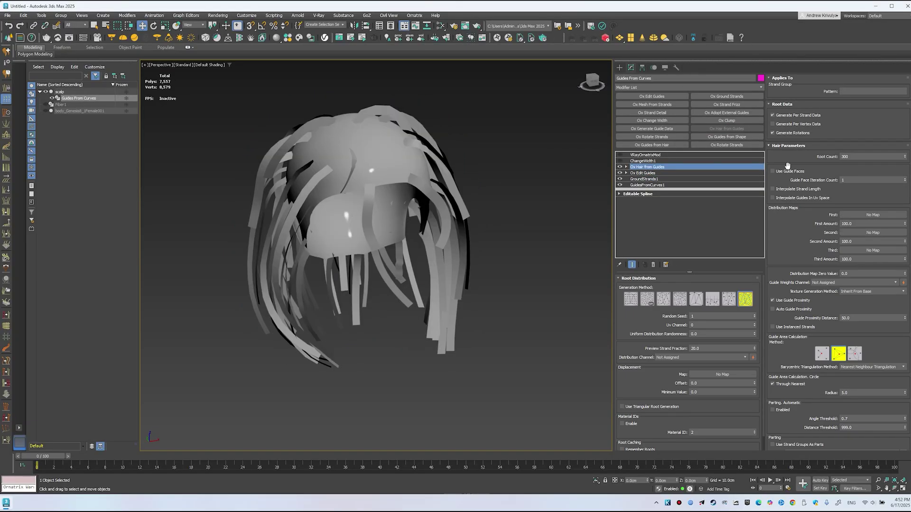
{"action": "left_click", "coordinate": [713, 299]}
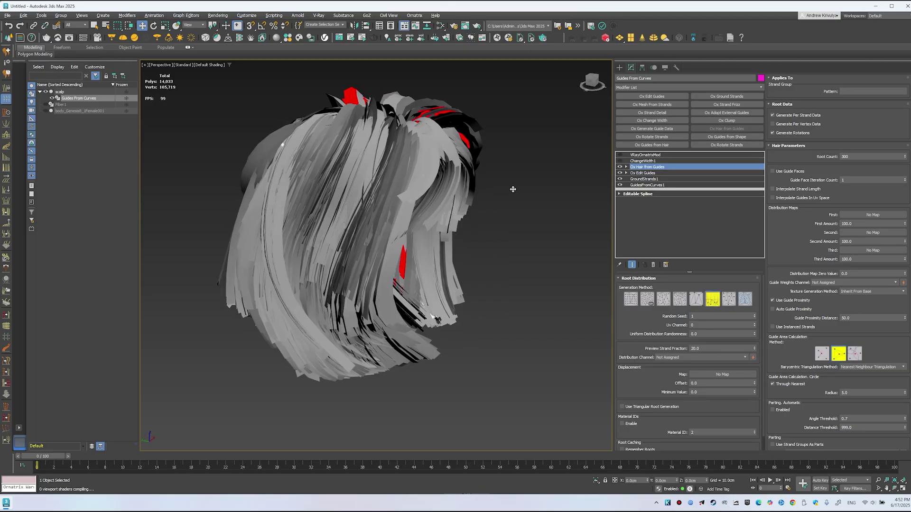
{"action": "middle_click_drag", "start_coordinate": [591, 182], "coordinate": [580, 251], "text": "alt"}
Re-enable the ChangeWidth1 modifier above Ox Hair from Guides to apply its 0.03 cm strand width
{"action": "left_click", "coordinate": [638, 161]}
{"action": "left_click", "coordinate": [619, 161]}
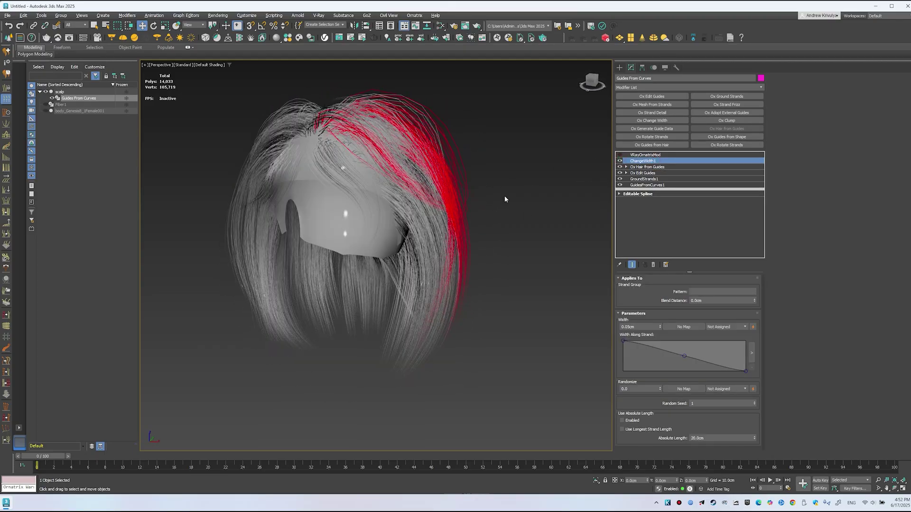
{"action": "middle_click_drag", "start_coordinate": [505, 195], "coordinate": [494, 211], "text": "alt"}
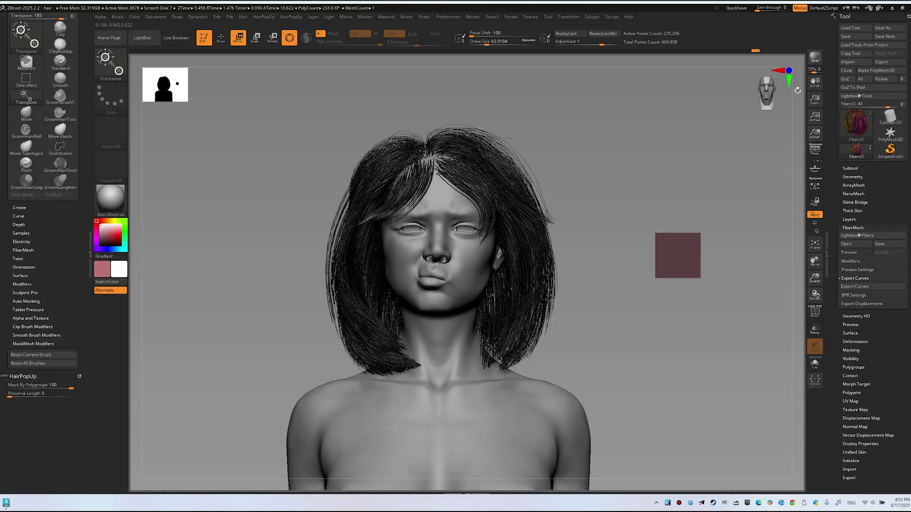
Render the FiberMesh hairstyle in ZBrush and compare it with the Ornatrix hair in 3ds Max
{"action": "left_click", "coordinate": [815, 58]}
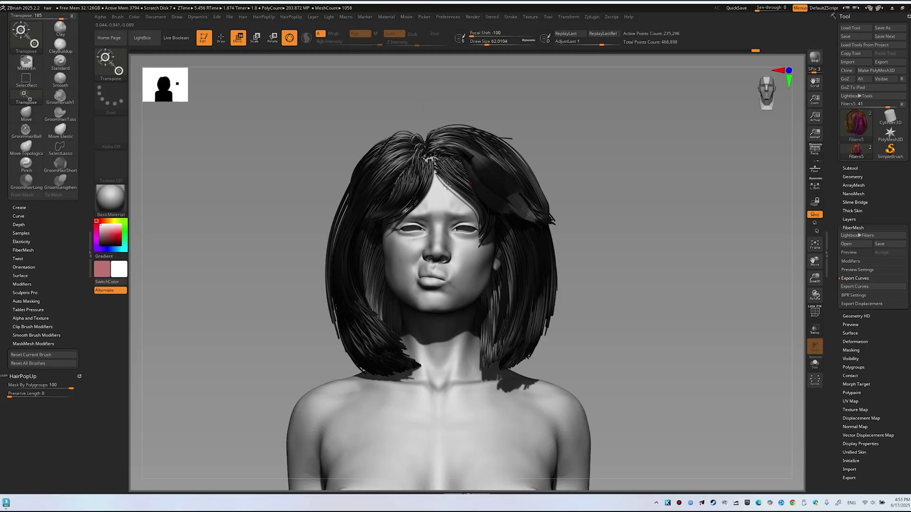
{"action": "key", "text": "alt+Tab"}
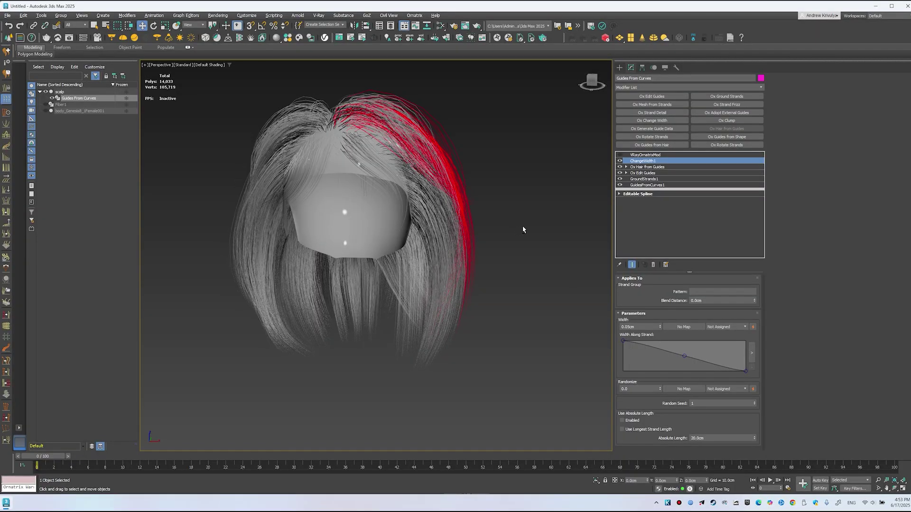
{"action": "middle_click_drag", "start_coordinate": [522, 275], "coordinate": [516, 234], "text": "alt"}
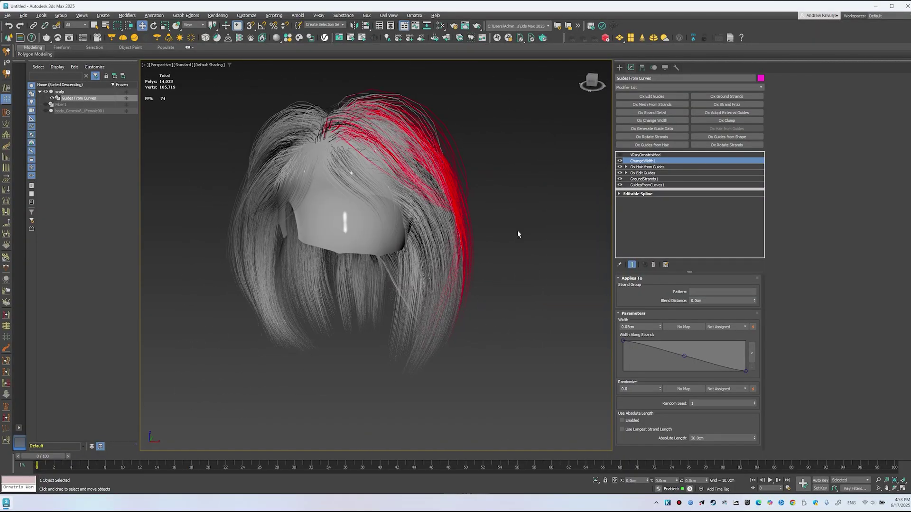
Set the shaded display to Object Color to tell the hair and the scalp apart, and return to Ox Hair from Guides
{"action": "left_click", "coordinate": [657, 168]}
{"action": "middle_click_drag", "start_coordinate": [493, 161], "coordinate": [509, 219], "text": "alt"}
{"action": "mouse_move", "coordinate": [404, 212]}
{"action": "middle_mouse_down", "text": "alt"}
{"action": "mouse_move", "coordinate": [388, 187]}
{"action": "mouse_move", "coordinate": [417, 211]}
{"action": "middle_mouse_up", "text": "alt"}
{"action": "scroll", "coordinate": [416, 211], "scroll_direction": "up", "scroll_amount": 3}
{"action": "scroll", "coordinate": [417, 212], "scroll_direction": "up", "scroll_amount": 1}
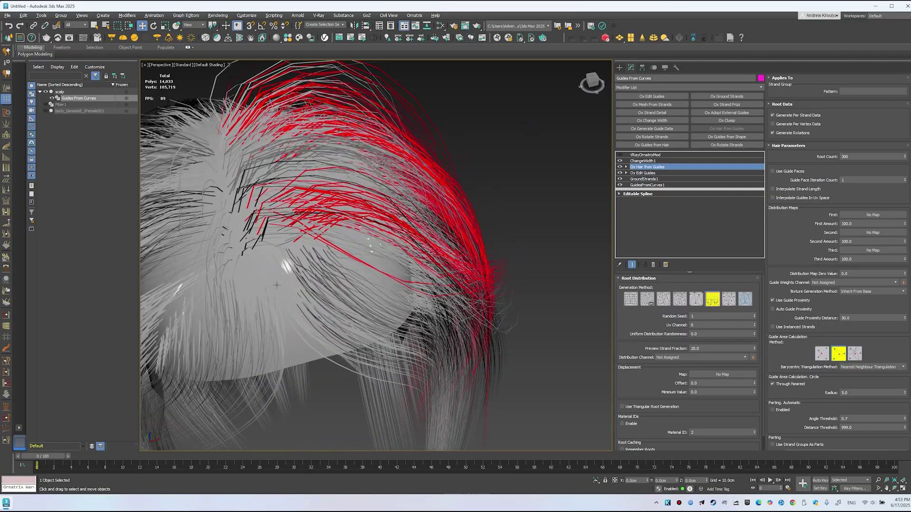
{"action": "left_click", "coordinate": [665, 67]}
{"action": "left_click", "coordinate": [671, 113]}
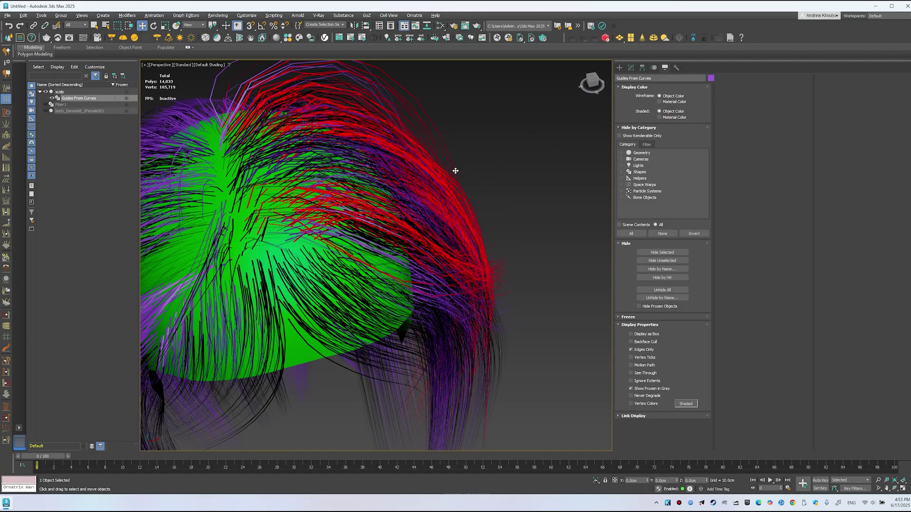
{"action": "mouse_move", "coordinate": [456, 171]}
{"action": "middle_mouse_down", "text": "alt"}
{"action": "mouse_move", "coordinate": [474, 159]}
{"action": "mouse_move", "coordinate": [448, 146]}
{"action": "mouse_move", "coordinate": [474, 138]}
{"action": "mouse_move", "coordinate": [584, 138]}
{"action": "mouse_move", "coordinate": [441, 136]}
{"action": "middle_mouse_up", "text": "alt"}
{"action": "scroll", "coordinate": [475, 176], "scroll_direction": "down", "scroll_amount": 2}
{"action": "left_click", "coordinate": [630, 68]}
{"action": "left_click", "coordinate": [659, 168]}
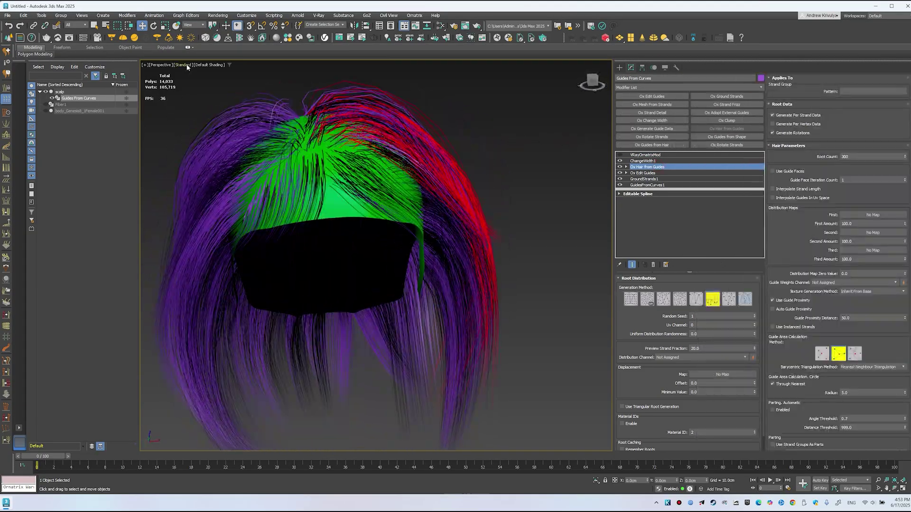
Switch the viewport to High Quality and examine the hair coverage around the scalp
{"action": "left_click", "coordinate": [183, 64]}
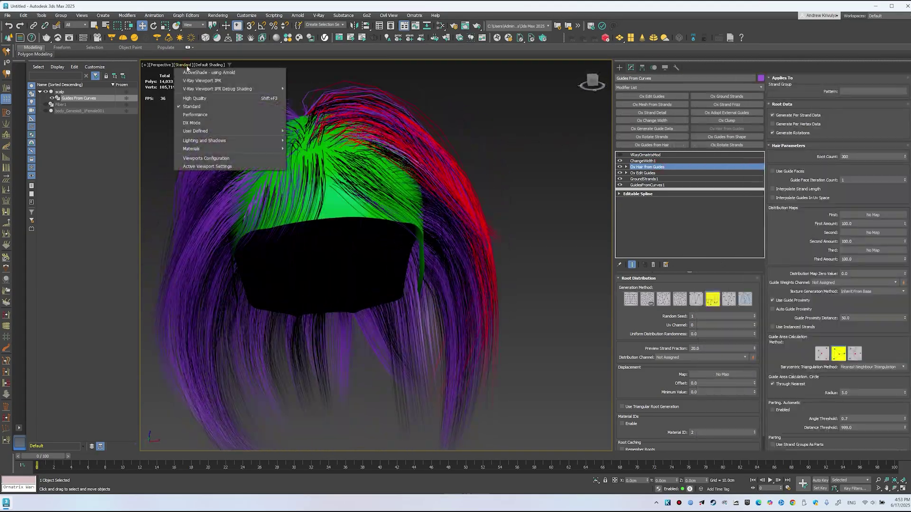
{"action": "left_click", "coordinate": [207, 99]}
{"action": "mouse_move", "coordinate": [465, 180]}
{"action": "middle_mouse_down", "text": "alt"}
{"action": "mouse_move", "coordinate": [529, 187]}
{"action": "mouse_move", "coordinate": [526, 221]}
{"action": "mouse_move", "coordinate": [443, 179]}
{"action": "mouse_move", "coordinate": [313, 175]}
{"action": "mouse_move", "coordinate": [382, 223]}
{"action": "middle_mouse_up", "text": "alt"}
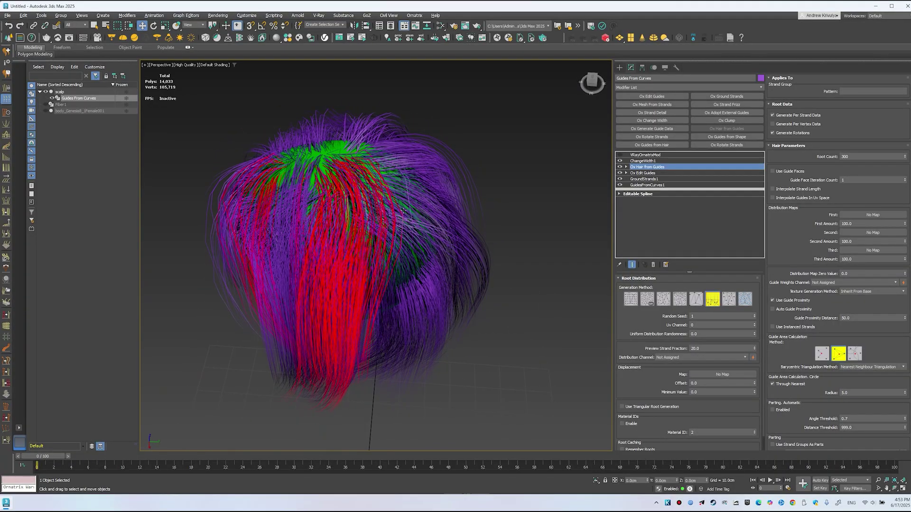
{"action": "middle_click_drag", "start_coordinate": [402, 210], "coordinate": [380, 248], "text": "alt"}
{"action": "scroll", "coordinate": [380, 204], "scroll_direction": "up", "scroll_amount": 3}
{"action": "middle_click_drag", "start_coordinate": [380, 204], "coordinate": [340, 183], "text": "alt"}
{"action": "scroll", "coordinate": [423, 213], "scroll_direction": "down", "scroll_amount": 4}
{"action": "middle_click_drag", "start_coordinate": [422, 213], "coordinate": [374, 208], "text": "alt"}
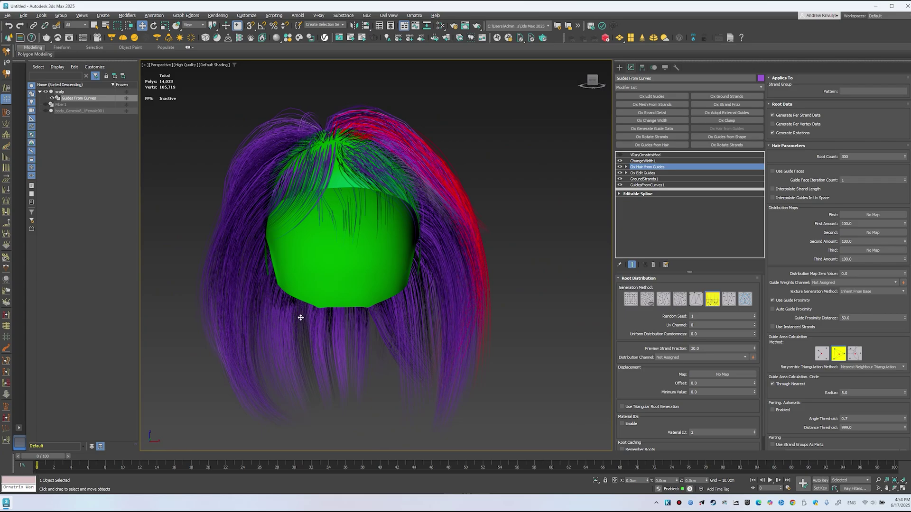
Add an Ox Clump modifier above Ox Hair from Guides and review its clumping parameters
{"action": "middle_click_drag", "start_coordinate": [415, 236], "coordinate": [456, 204], "text": "alt"}
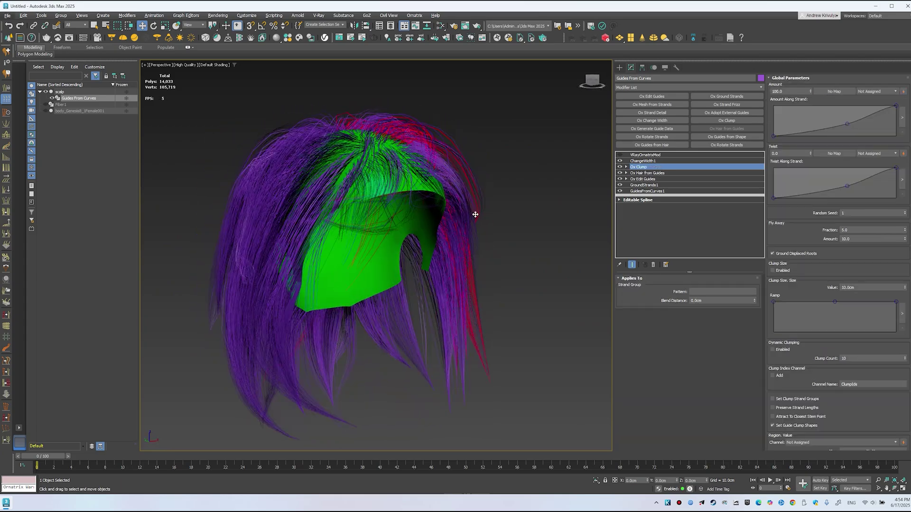
{"action": "middle_click_drag", "start_coordinate": [474, 213], "coordinate": [502, 217], "text": "alt"}
{"action": "left_click_drag", "start_coordinate": [803, 280], "coordinate": [803, 102]}
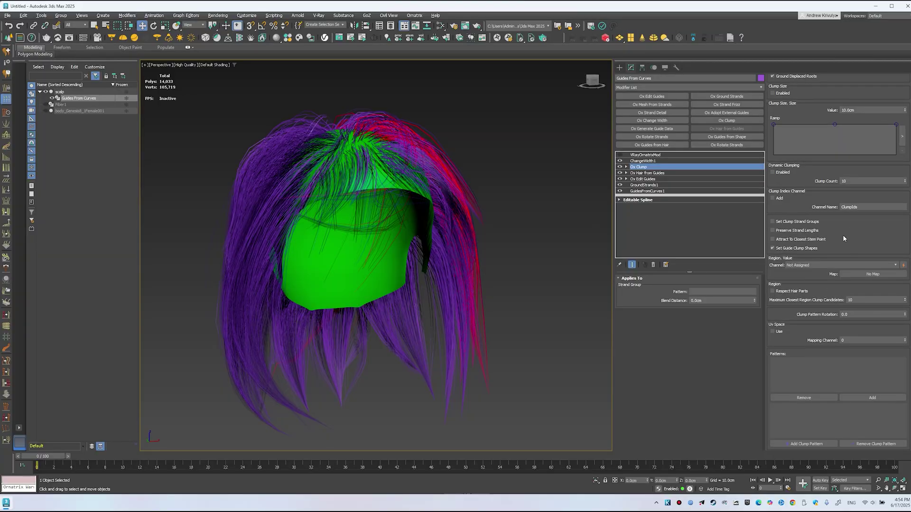
{"action": "left_click_drag", "start_coordinate": [844, 237], "coordinate": [844, 141]}
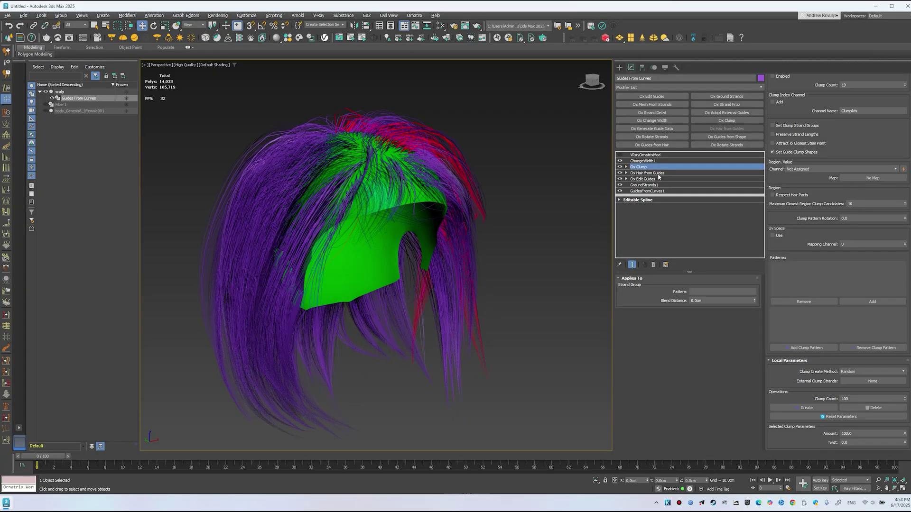
Add an Ox Strand Frizz modifier above Ox Clump with Is Length Dependent enabled, Scale 3.4 and Amount 5 cm
{"action": "left_click", "coordinate": [727, 104]}
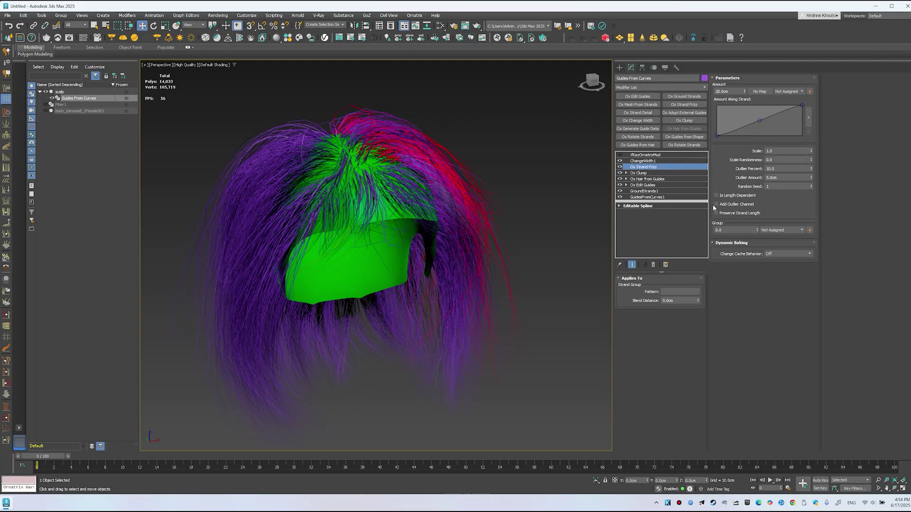
{"action": "left_click", "coordinate": [746, 196]}
{"action": "left_click_drag", "start_coordinate": [743, 92], "coordinate": [743, 107]}
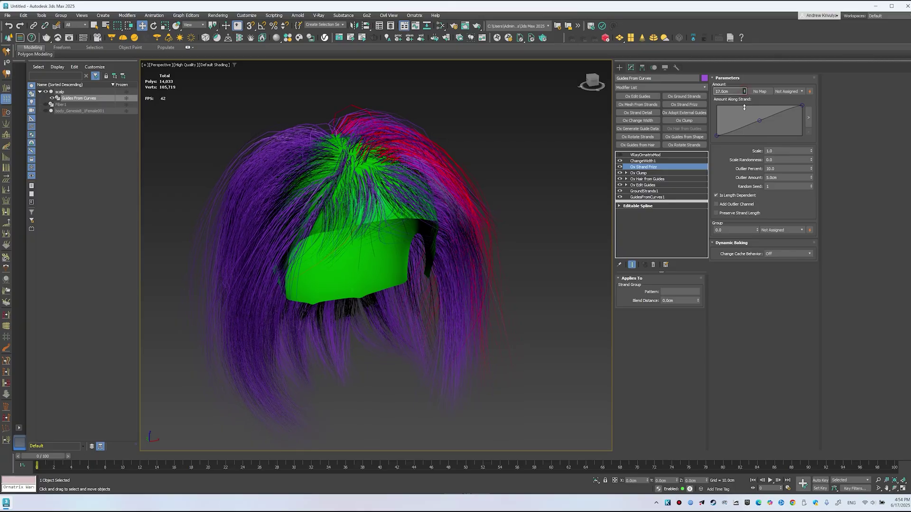
{"action": "left_click_drag", "start_coordinate": [811, 151], "coordinate": [811, 140]}
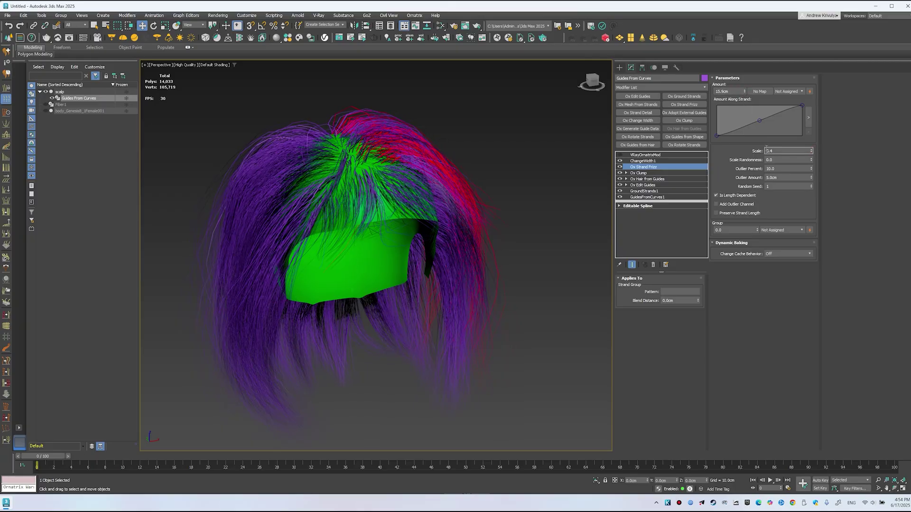
{"action": "double_click", "coordinate": [728, 91]}
{"action": "type", "text": "5"}
{"action": "key", "text": "Return"}
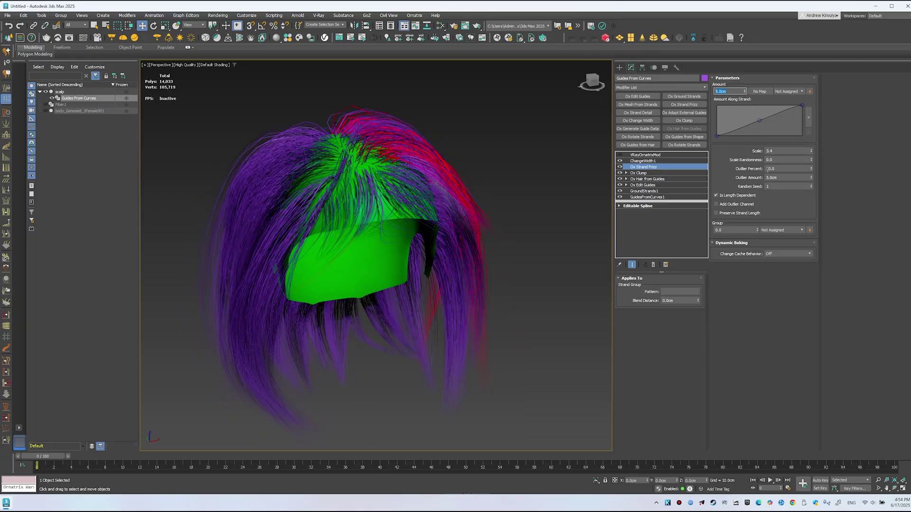
Set the frizz Outlier Amount to 10 cm and Outlier Percent to 53.3, and return the timeline to frame 0
{"action": "double_click", "coordinate": [783, 178]}
{"action": "type", "text": "10"}
{"action": "key", "text": "Return"}
{"action": "left_click_drag", "start_coordinate": [811, 168], "coordinate": [809, 456]}
{"action": "left_click", "coordinate": [797, 472]}
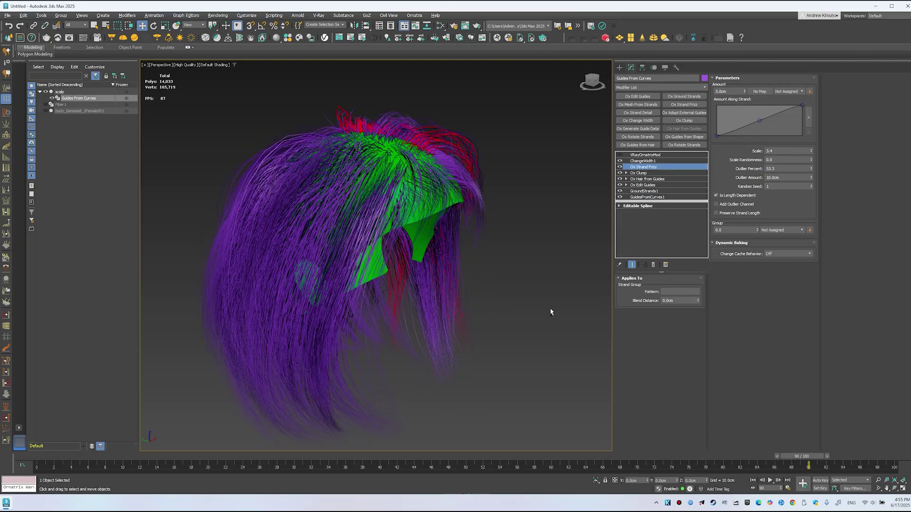
{"action": "left_click", "coordinate": [39, 460]}
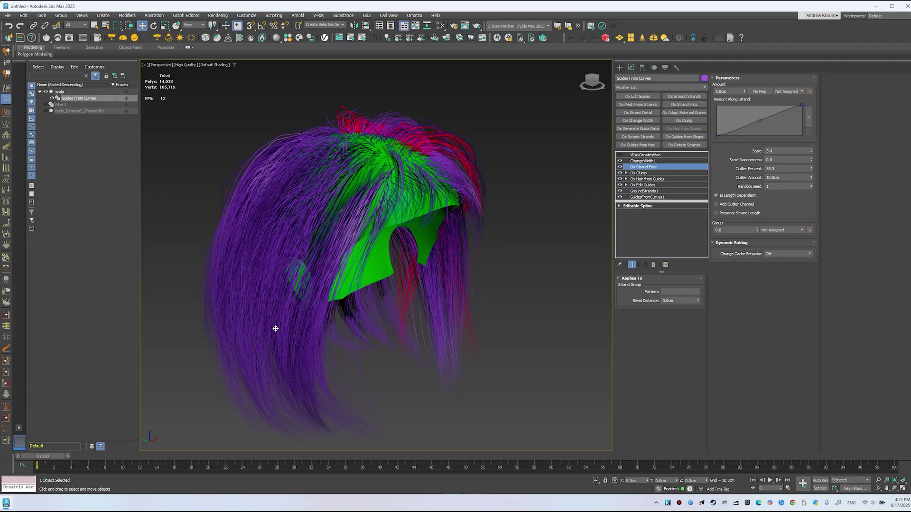
{"action": "middle_click_drag", "start_coordinate": [276, 329], "coordinate": [317, 288], "text": "alt"}
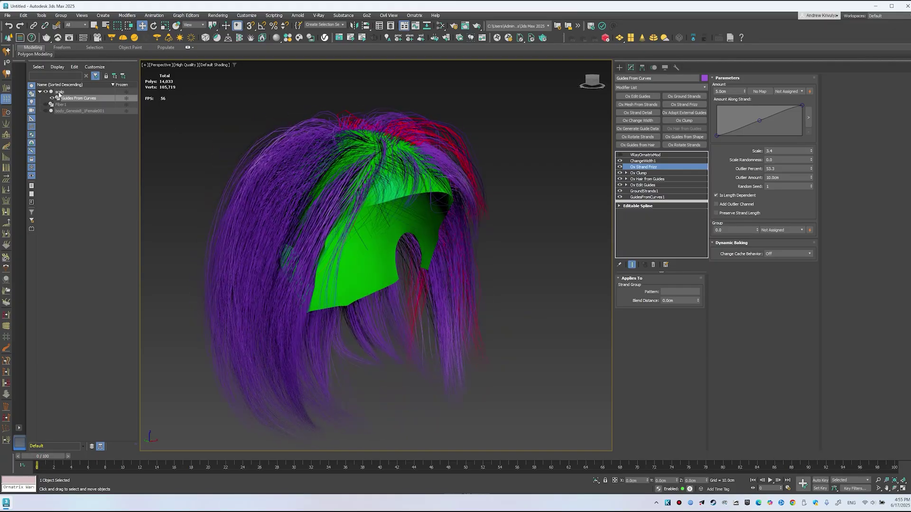
Collapse the modifier stack from Ox Edit Guides downward into Ox Baked Guides
{"action": "left_click", "coordinate": [647, 185]}
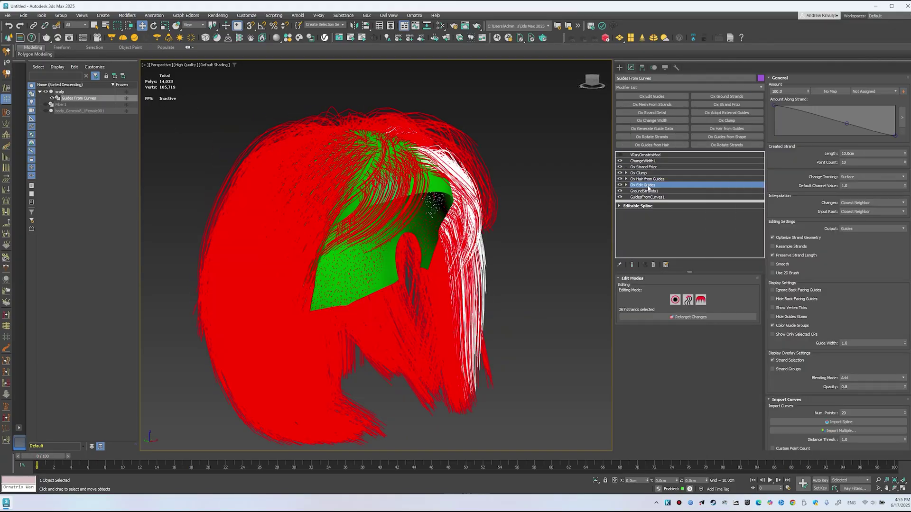
{"action": "right_click", "coordinate": [647, 185]}
{"action": "left_click", "coordinate": [655, 291]}
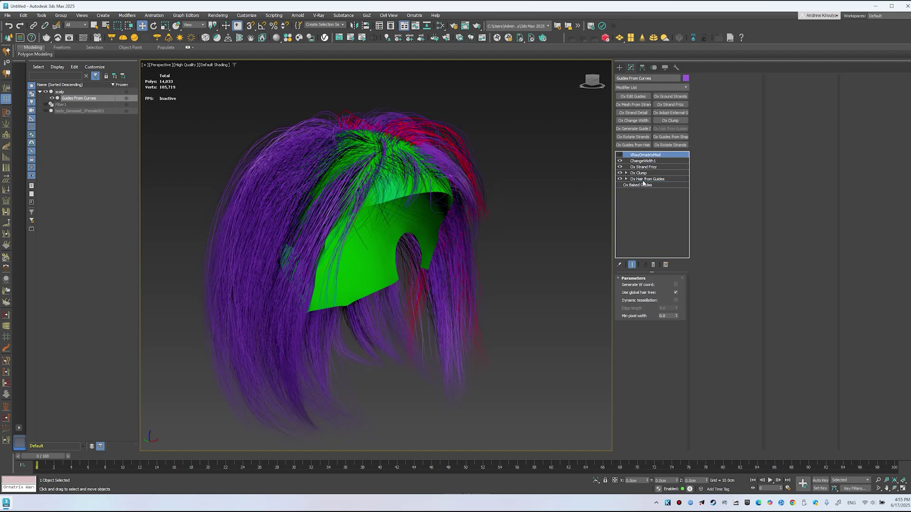
{"action": "left_click", "coordinate": [641, 185]}
Delete the source spline Fiber1 and hide the scalp mesh, keeping the Guides From Curves hair visible
{"action": "left_click", "coordinate": [363, 279]}
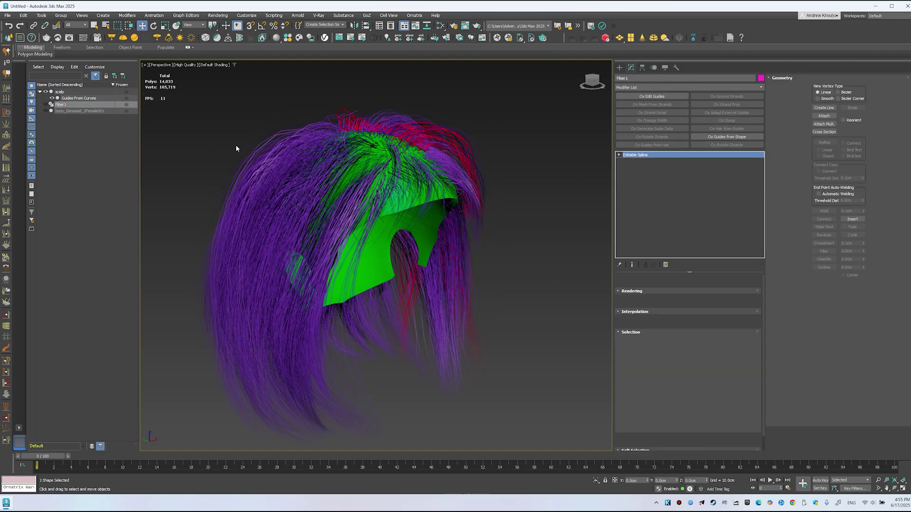
{"action": "middle_click_drag", "start_coordinate": [236, 147], "coordinate": [220, 142], "text": "alt"}
{"action": "key", "text": "Delete"}
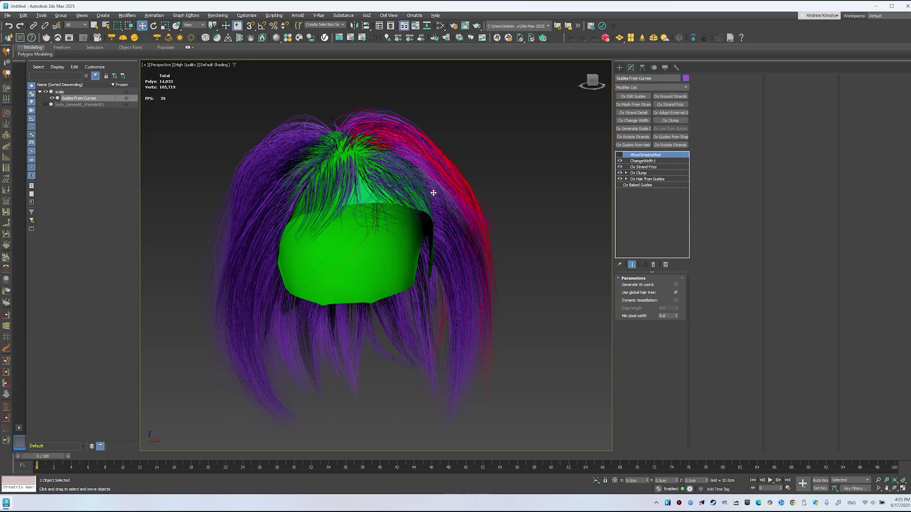
{"action": "left_click", "coordinate": [46, 92]}
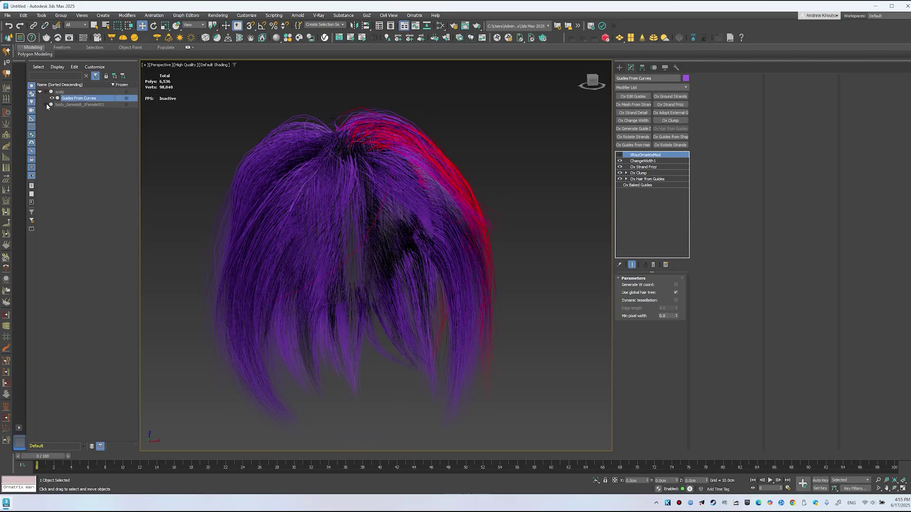